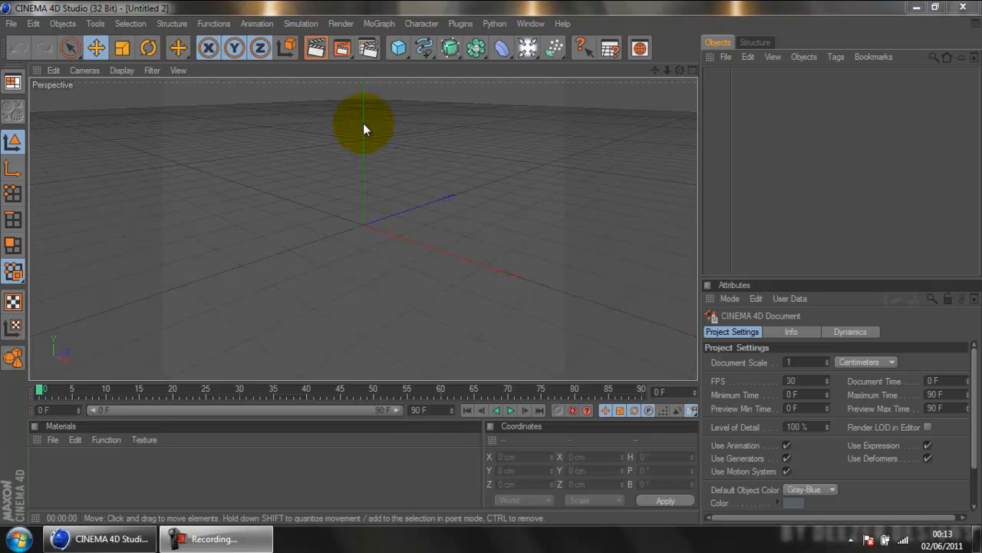
# - Set the render output to the HDV/HDTV 720 29.97 film/video preset
pyautogui.click(367, 48)
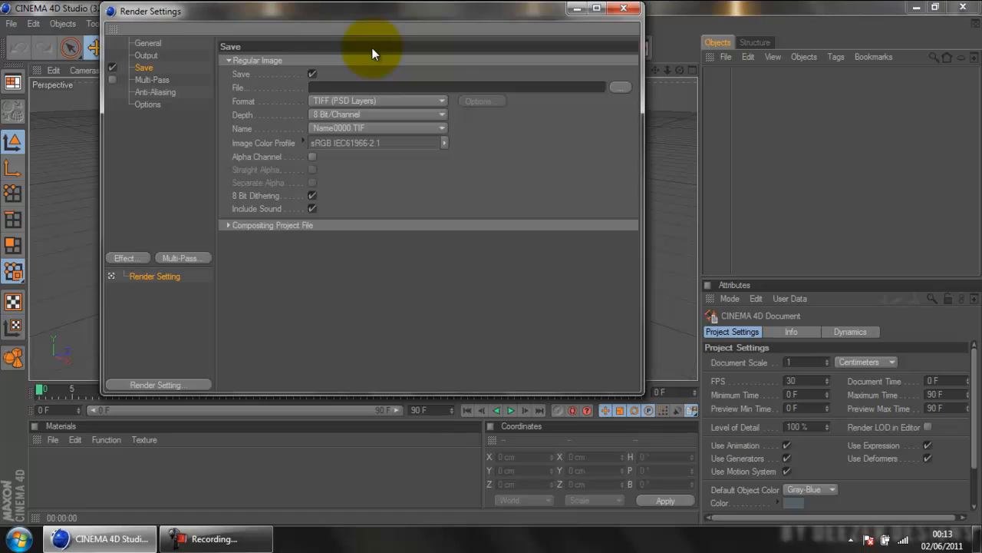
pyautogui.click(147, 43)
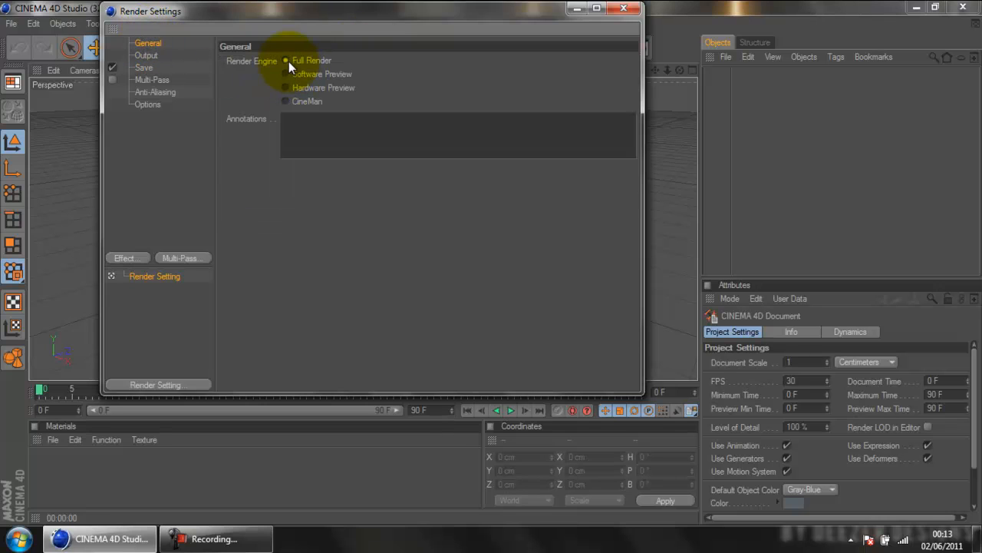
pyautogui.click(145, 56)
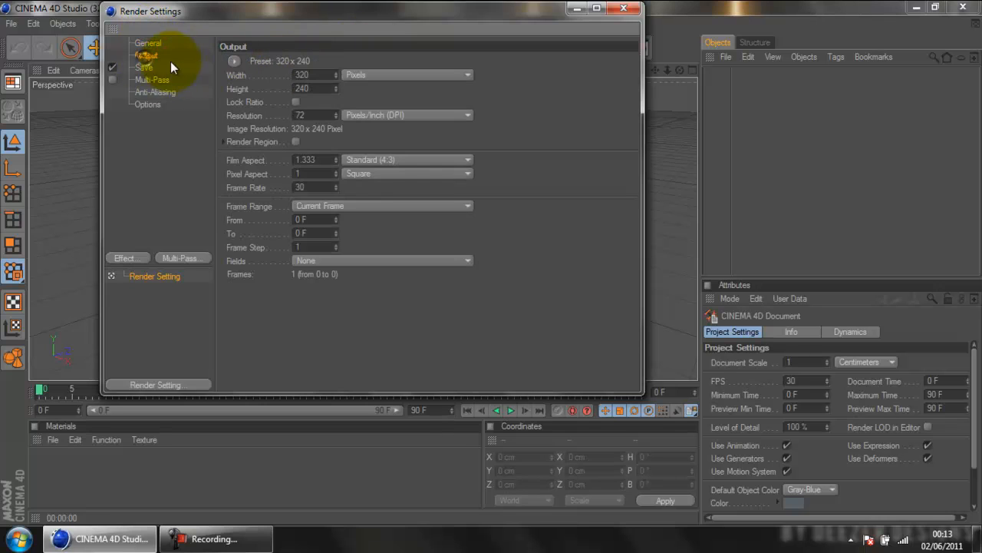
pyautogui.click(234, 61)
pyautogui.moveTo(278, 104)
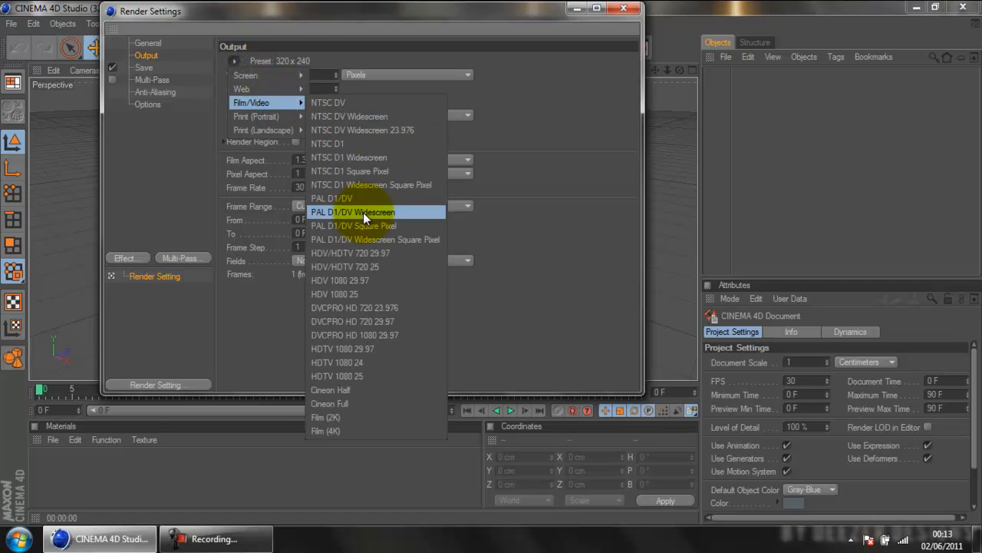
pyautogui.click(368, 256)
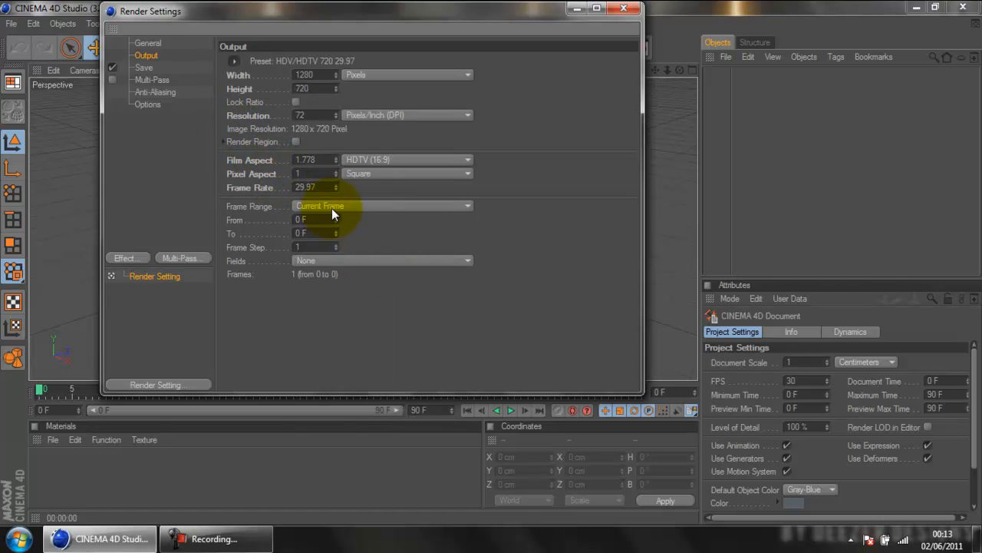
# - Switch the render frame range to All Frames and back to Current Frame
pyautogui.click(331, 208)
pyautogui.click(332, 246)
pyautogui.click(328, 204)
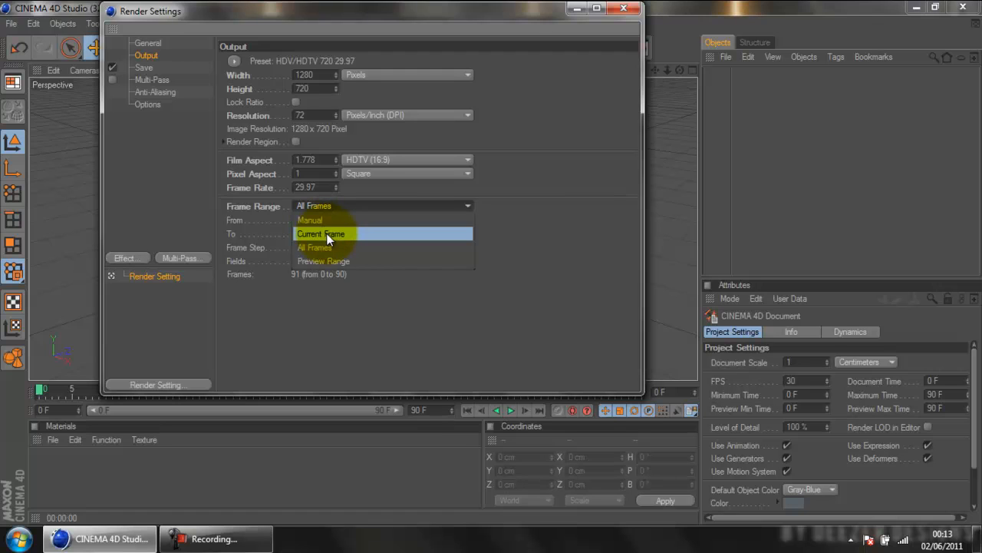
pyautogui.click(328, 234)
# - Set the render's save format to QuickTime Movie
pyautogui.click(149, 69)
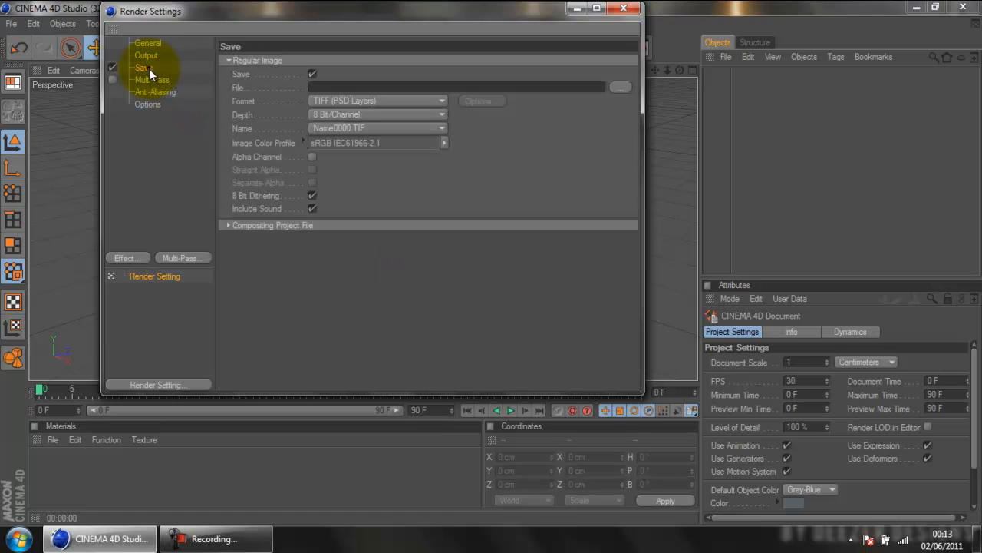
pyautogui.click(357, 100)
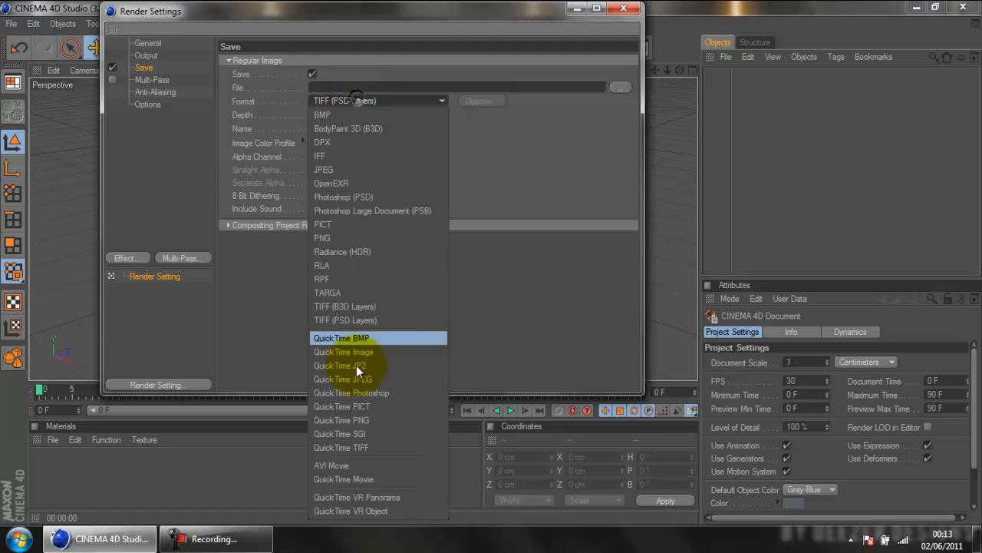
pyautogui.click(390, 481)
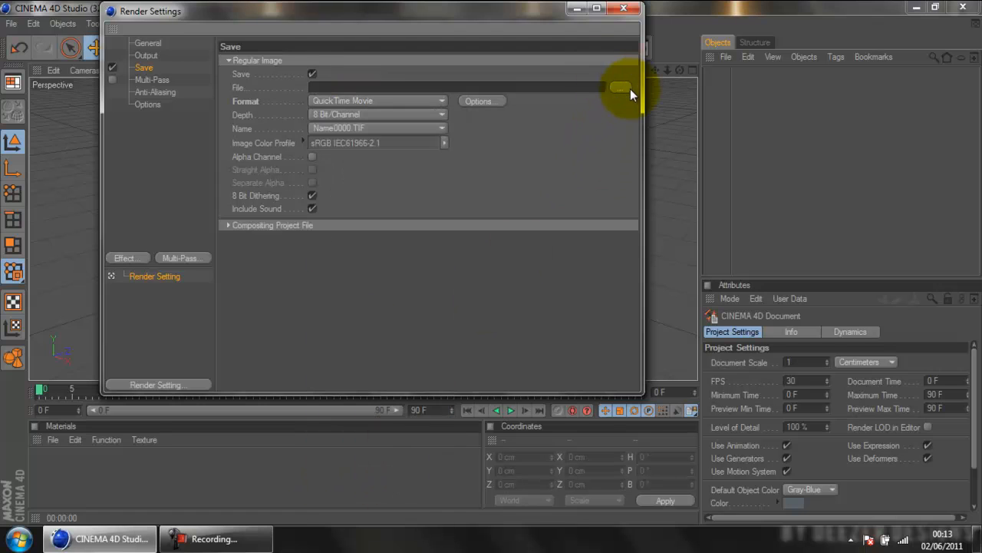
# - Review the multi-pass settings and the anti-aliasing filter choices, keeping Still Image as the filter
pyautogui.click(154, 82)
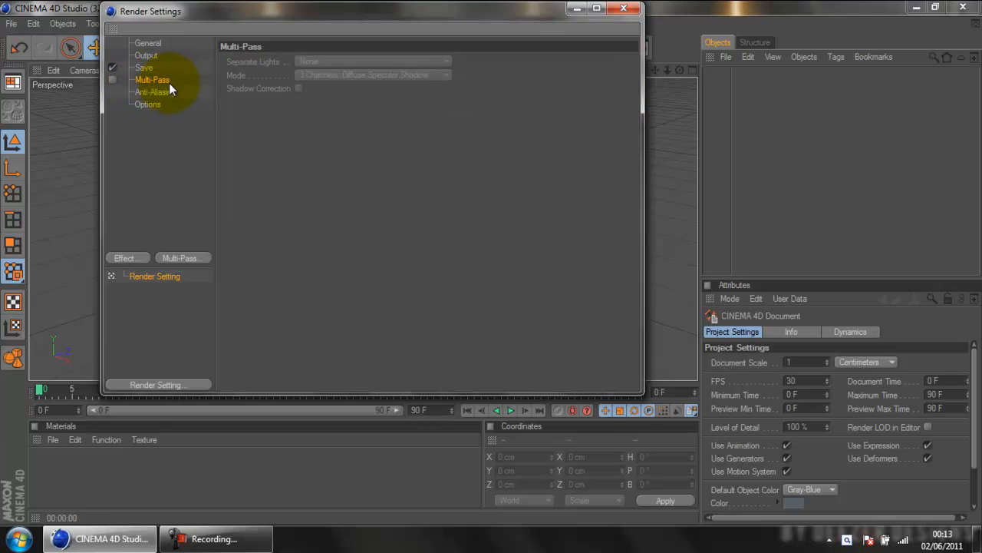
pyautogui.click(155, 92)
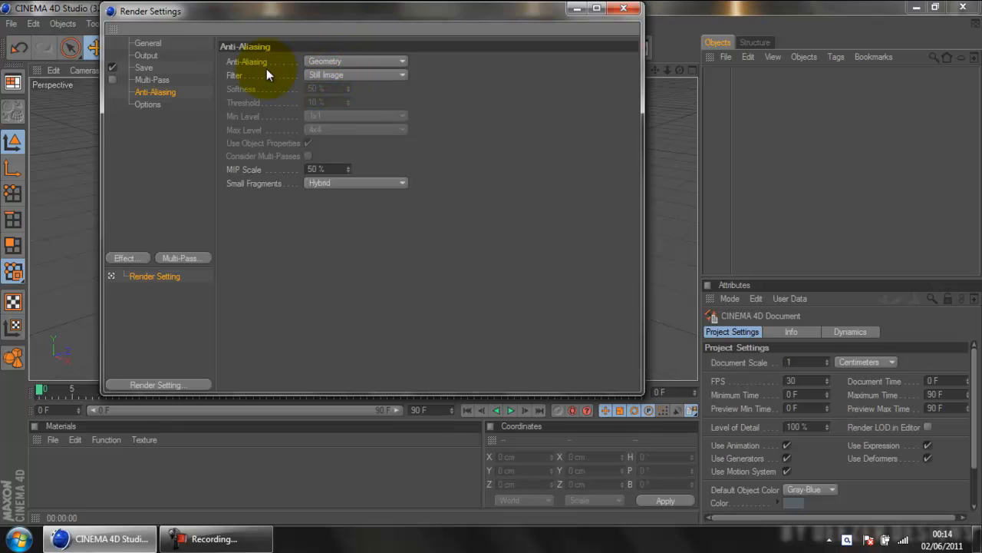
pyautogui.click(351, 75)
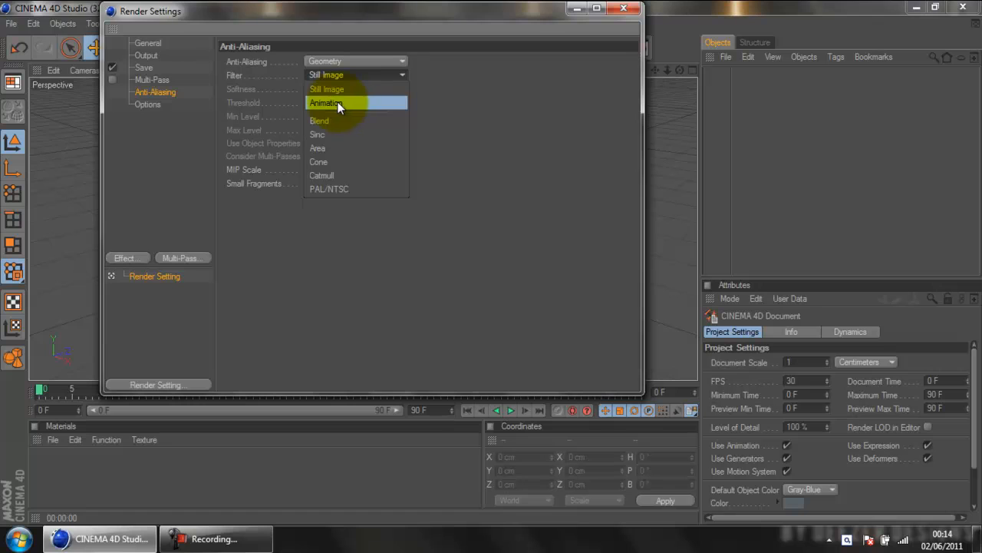
pyautogui.click(348, 89)
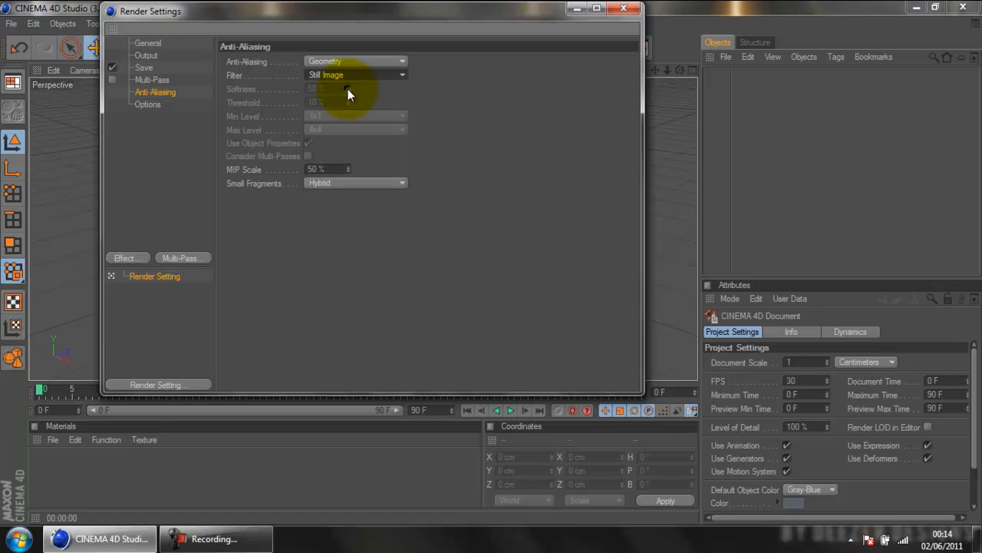
# - Set the render options to ray depth 6, reflection depth 2 and shadow depth 6, and close the render settings
pyautogui.click(150, 104)
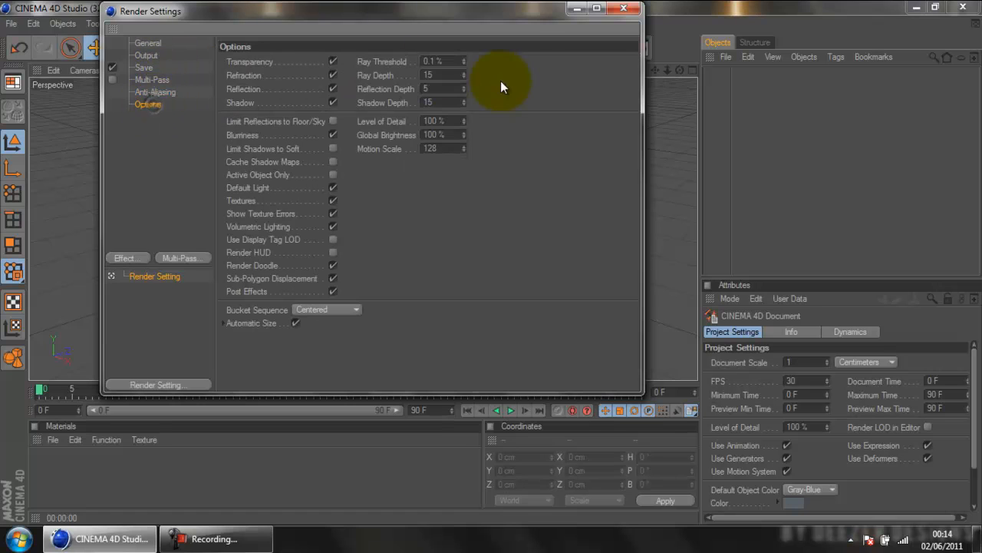
pyautogui.click(437, 75)
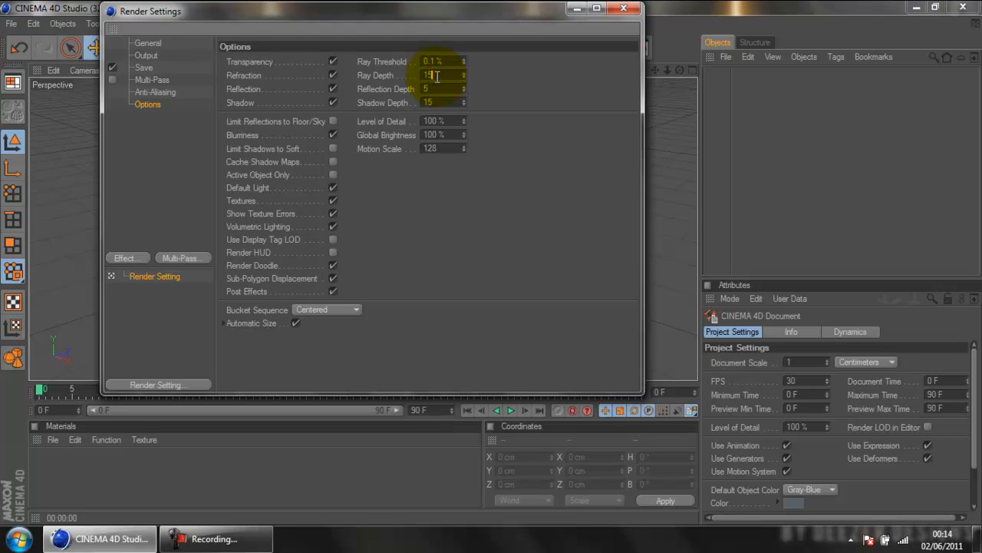
pyautogui.doubleClick(434, 75)
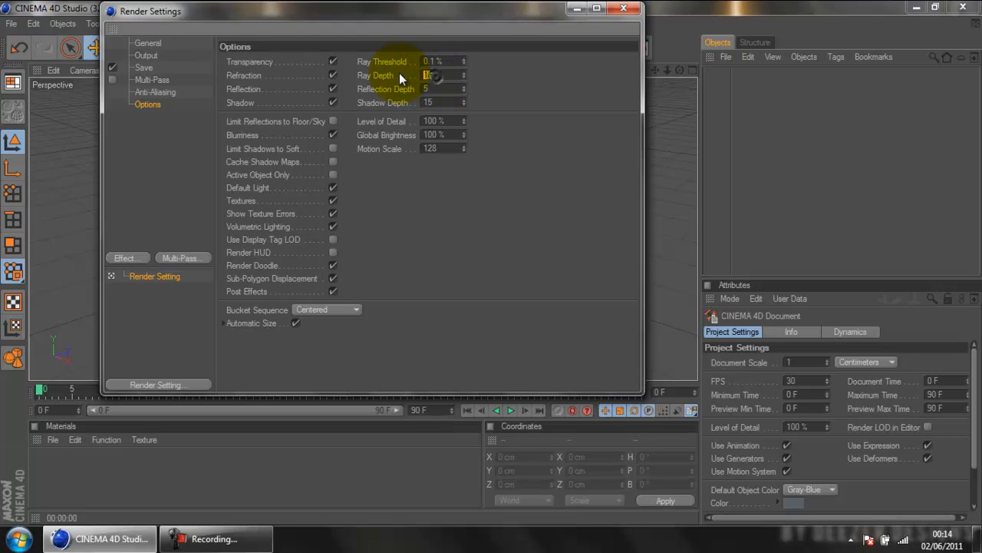
pyautogui.write('6')
pyautogui.press('Tab')
pyautogui.write('2')
pyautogui.press('Tab')
pyautogui.write('6')
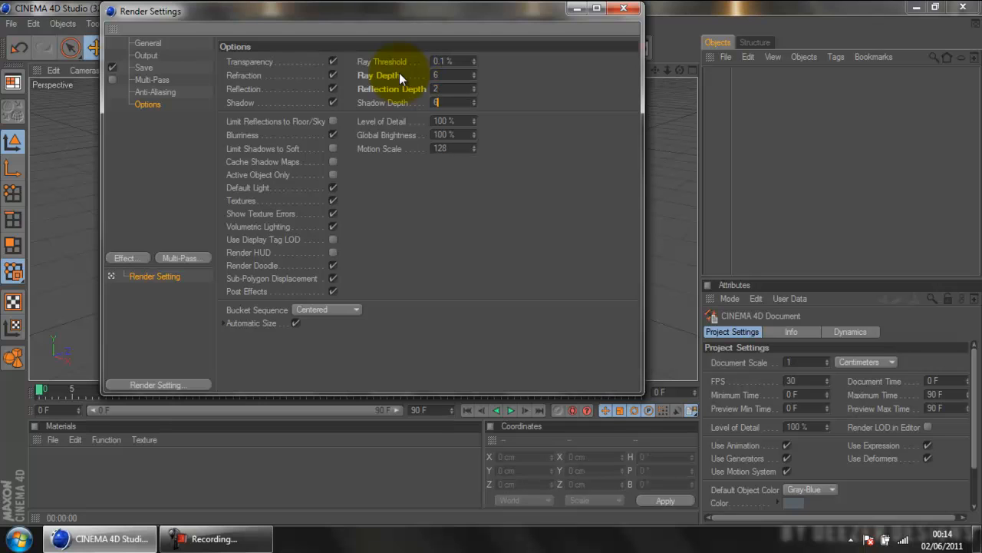
pyautogui.press('Return')
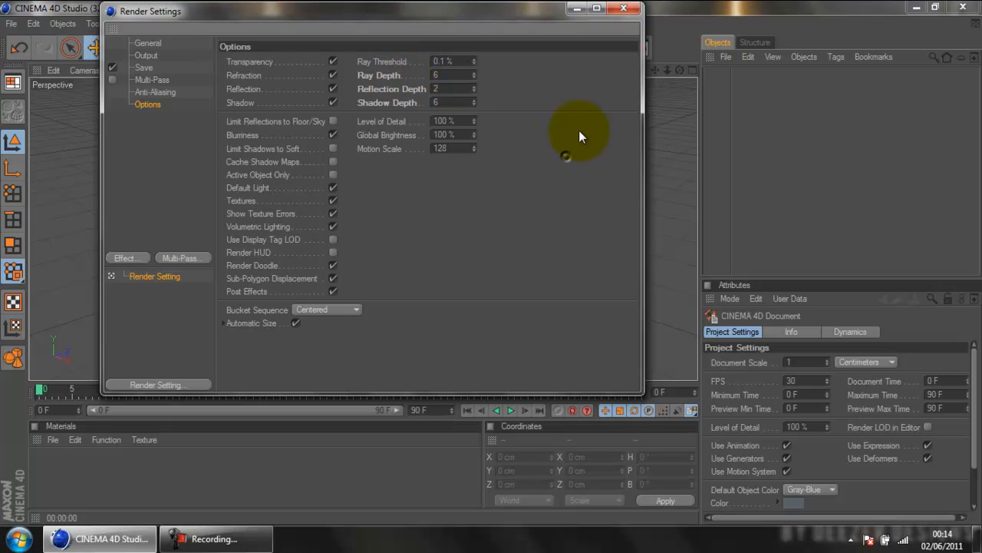
pyautogui.click(623, 9)
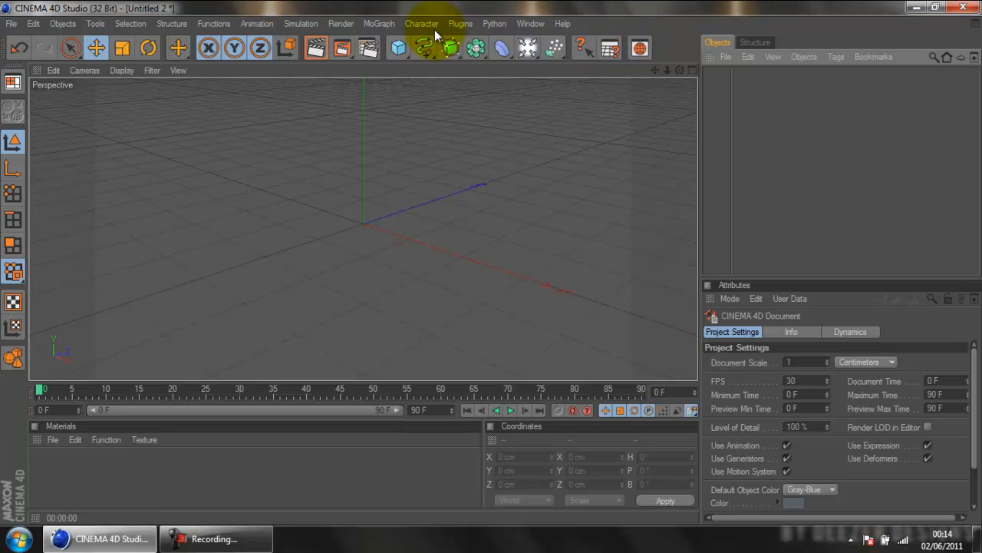
# - Add a MoText object to the scene and set its alignment to Middle
pyautogui.click(387, 23)
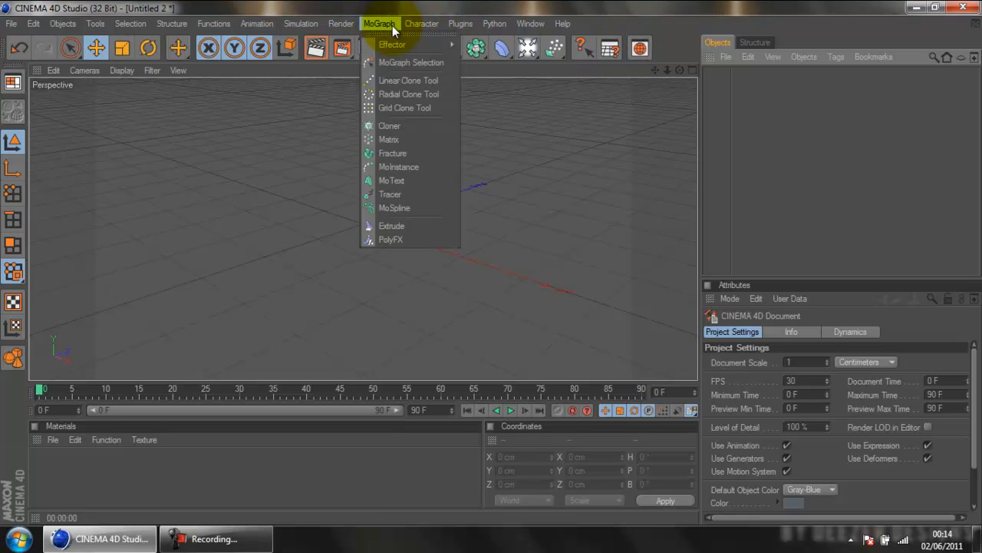
pyautogui.click(394, 181)
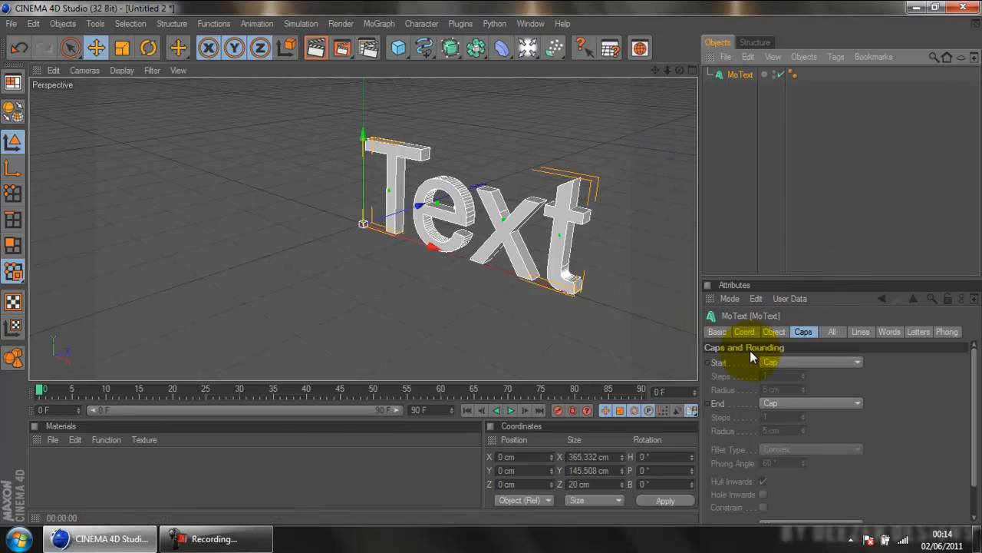
pyautogui.click(771, 333)
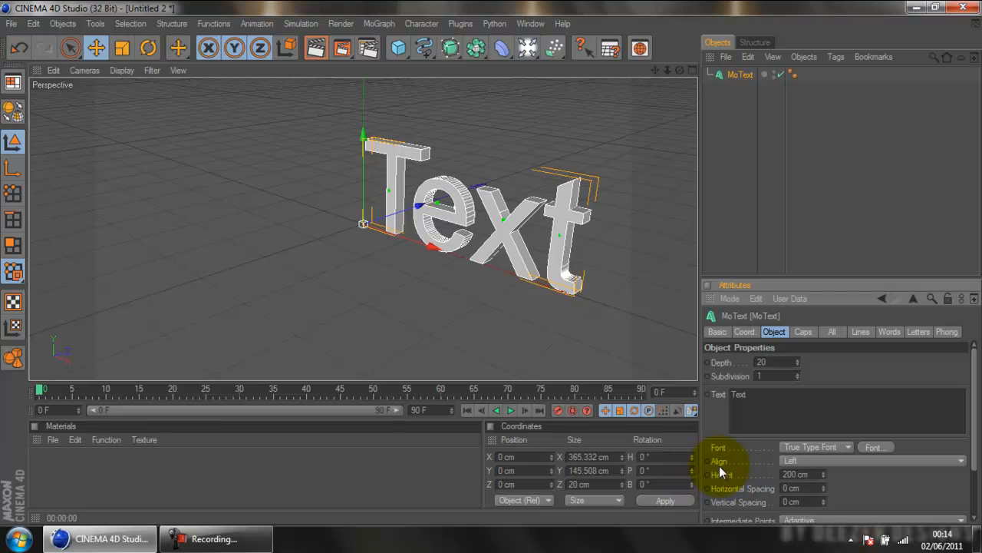
pyautogui.click(794, 461)
pyautogui.click(802, 492)
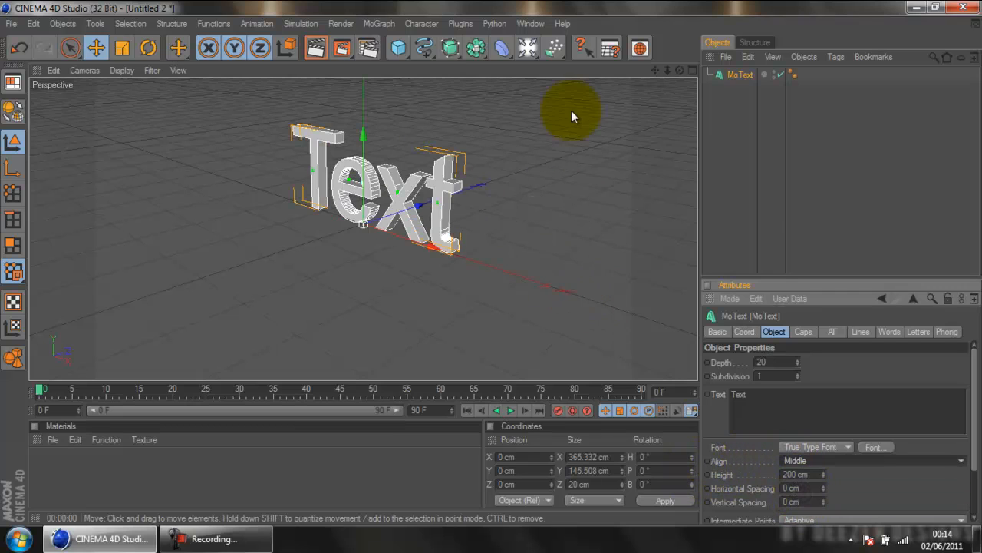
# - Change the MoText font to Bebas in the Regular style
pyautogui.moveTo(681, 69); pyautogui.dragTo(506, 261)
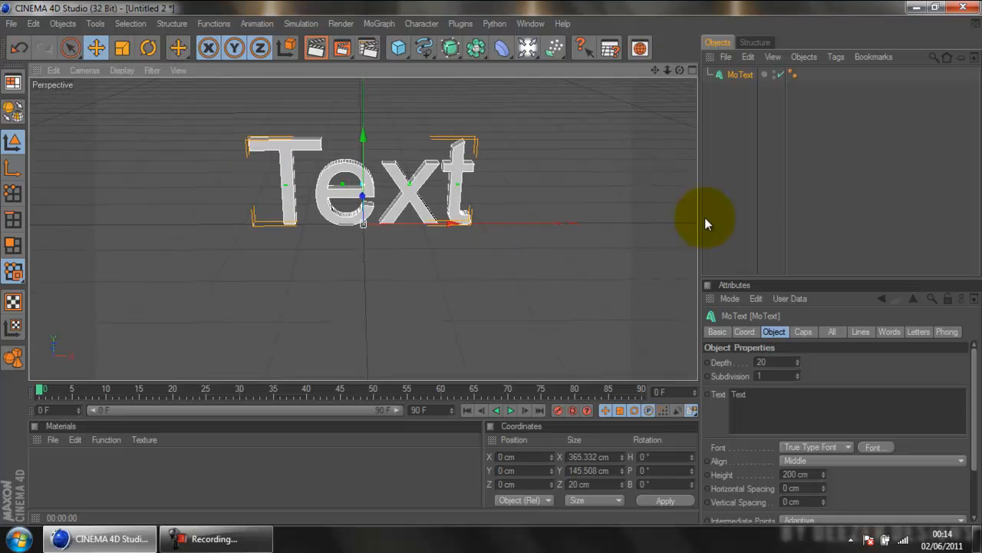
pyautogui.click(868, 446)
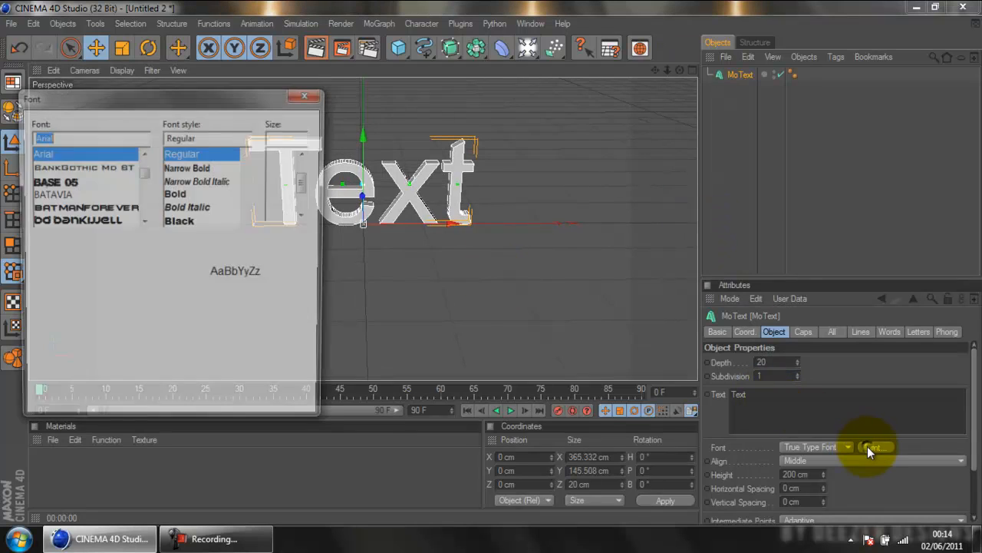
pyautogui.scroll(-3, 143, 180)
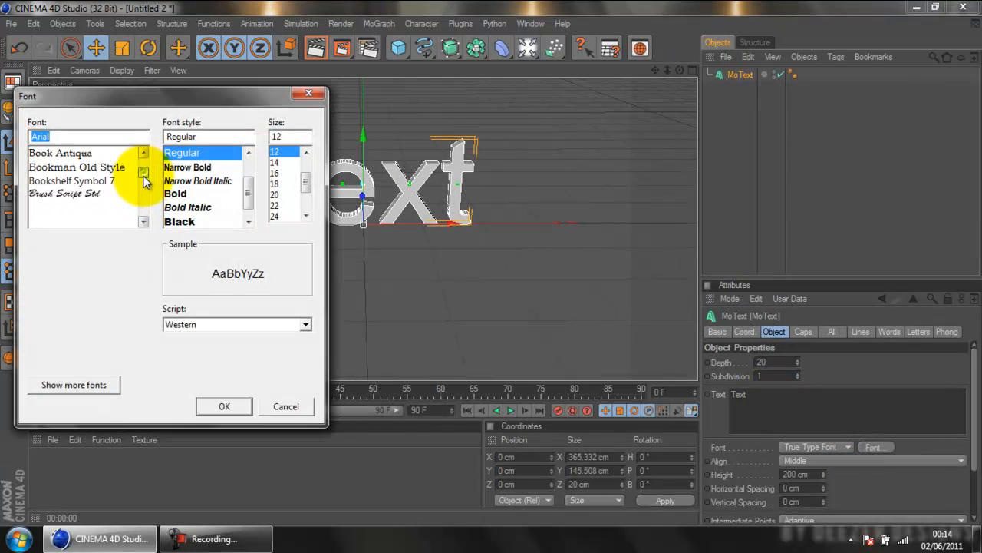
pyautogui.scroll(5, 122, 168)
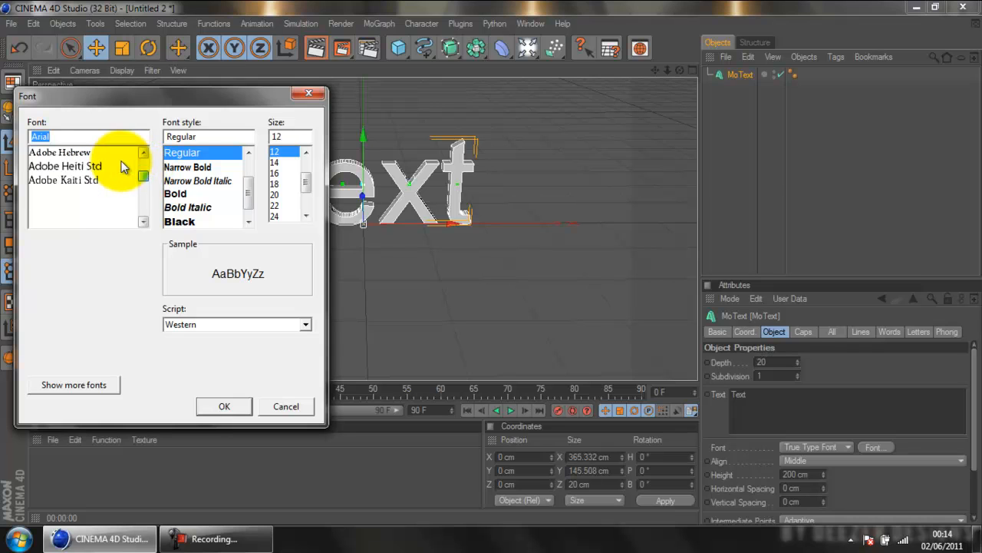
pyautogui.write('be')
pyautogui.click(77, 154)
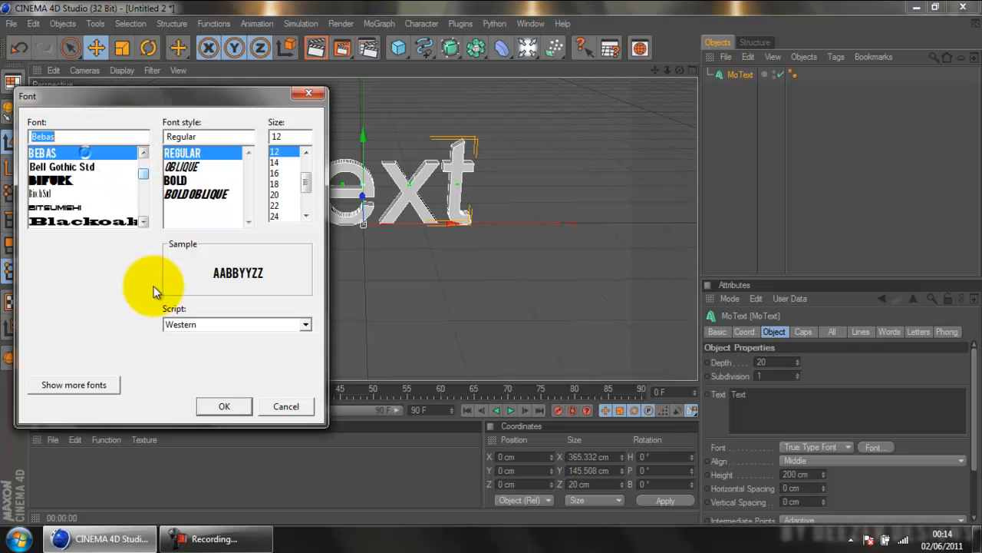
pyautogui.click(224, 406)
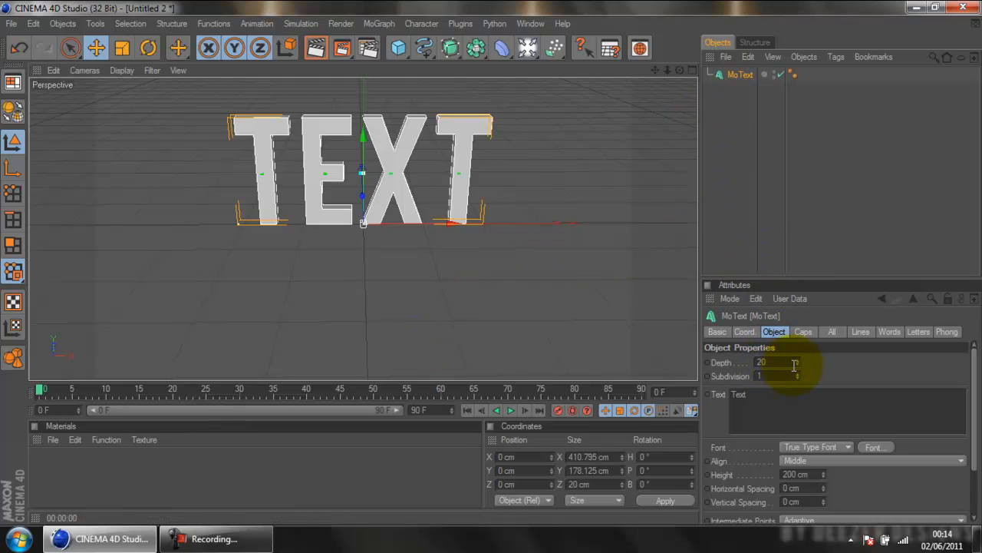
# - Increase the MoText's extrusion depth, trying 50 first and settling on 60
pyautogui.moveTo(798, 364); pyautogui.dragTo(678, 351)
pyautogui.write('50')
pyautogui.press('Return')
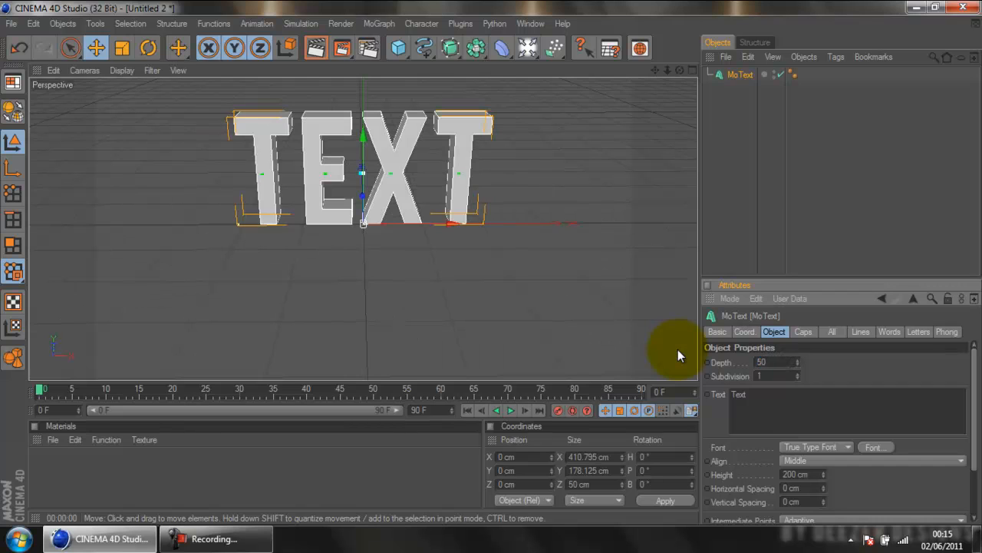
pyautogui.moveTo(752, 361); pyautogui.dragTo(723, 360)
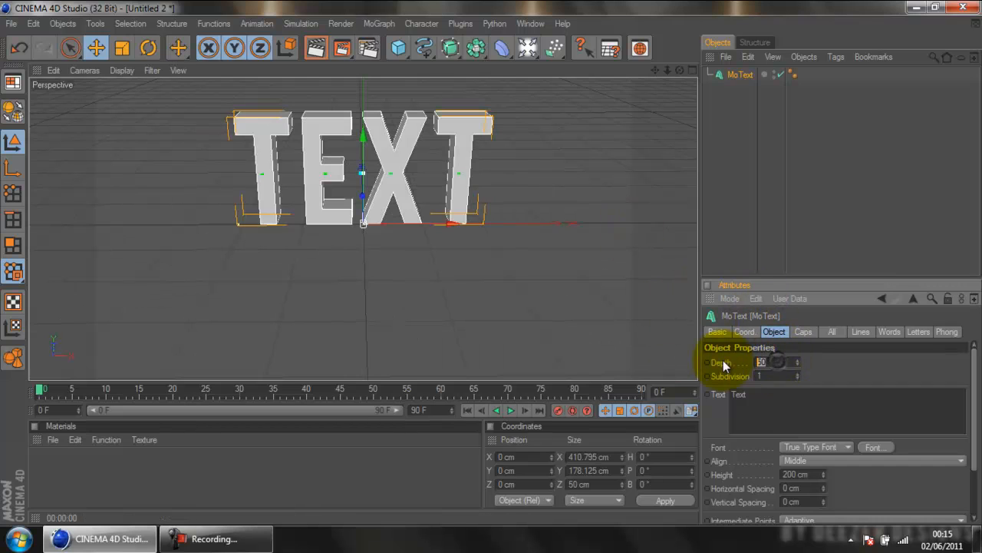
pyautogui.write('60')
pyautogui.press('Return')
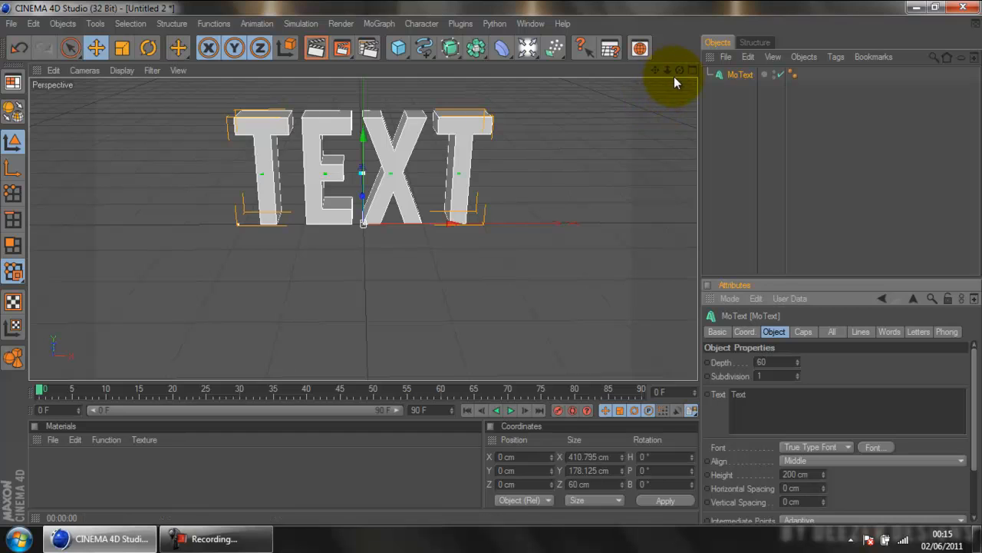
# - Set both the start and end caps of the MoText to Fillet Cap
pyautogui.moveTo(677, 71); pyautogui.dragTo(491, 262)
pyautogui.click(803, 333)
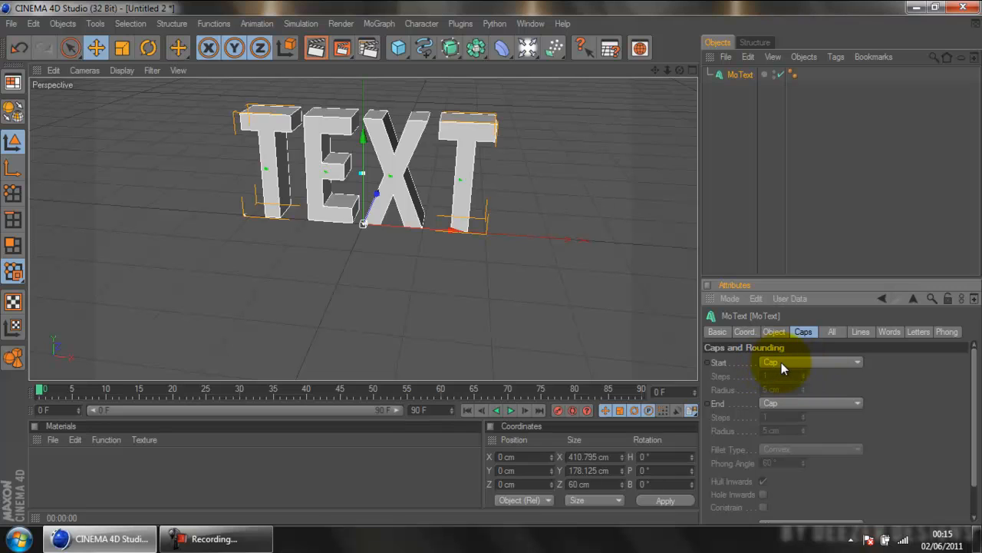
pyautogui.click(781, 362)
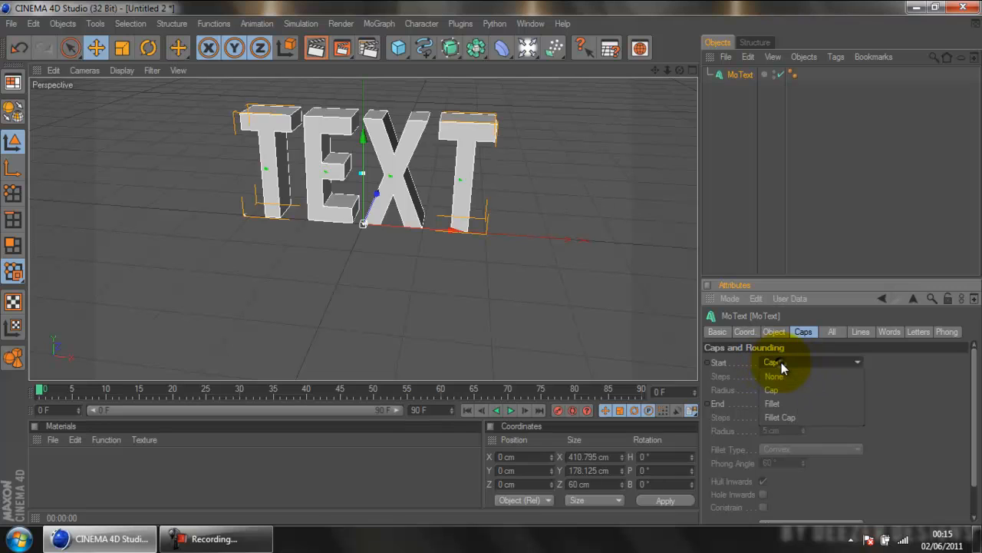
pyautogui.click(809, 415)
pyautogui.click(803, 403)
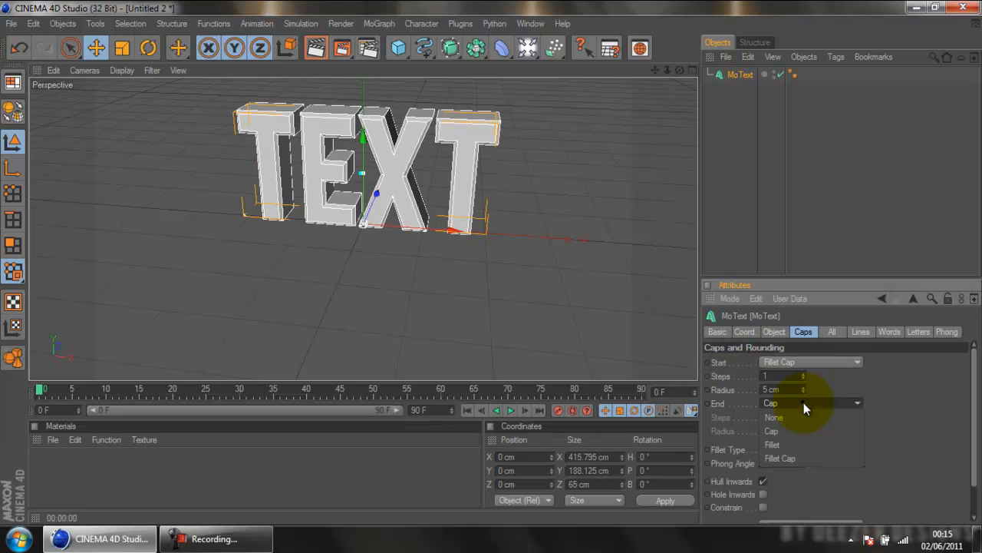
pyautogui.click(784, 456)
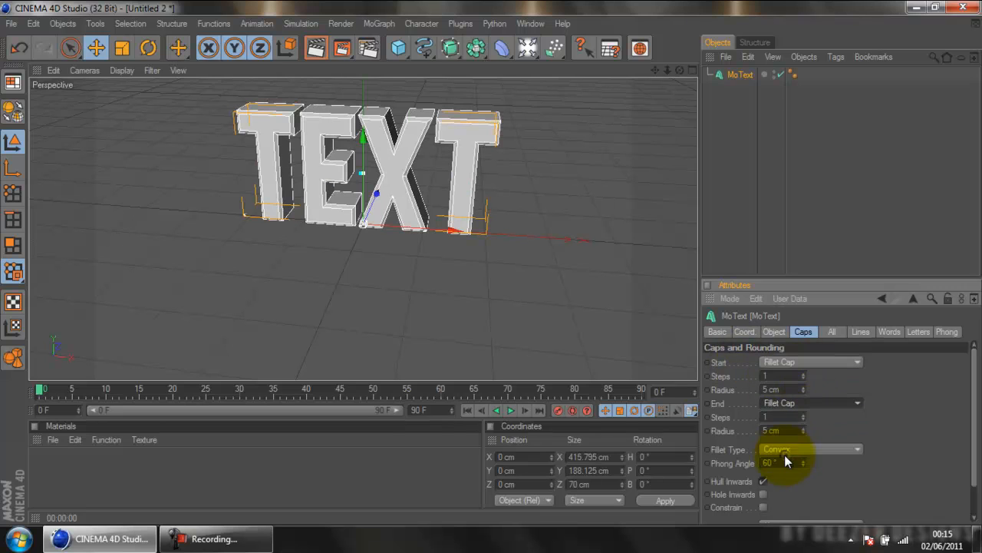
# - Set the fillet steps to 4 for both the start and end caps, and render the active view to preview the rounding
pyautogui.click(803, 374)
pyautogui.click(803, 373)
pyautogui.click(803, 373)
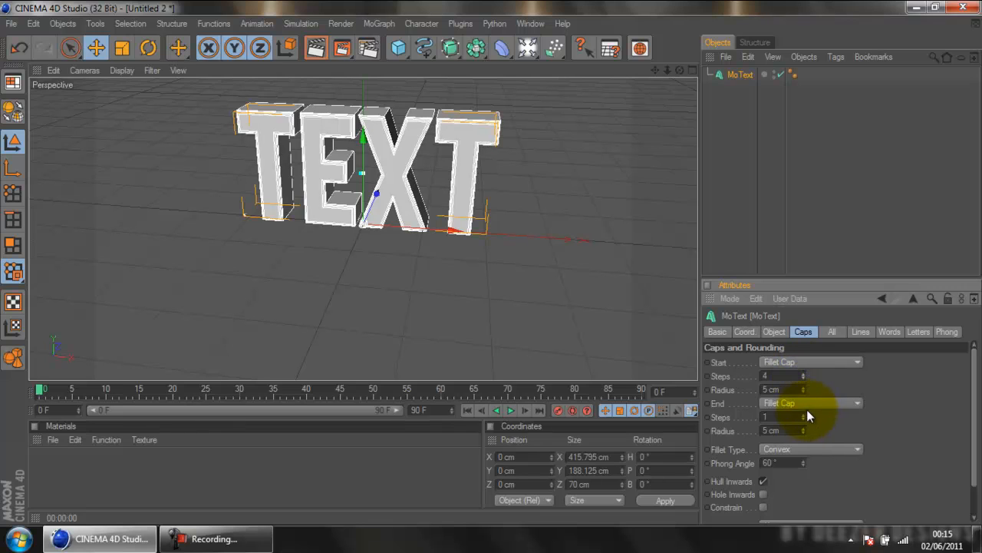
pyautogui.moveTo(768, 416); pyautogui.dragTo(711, 413)
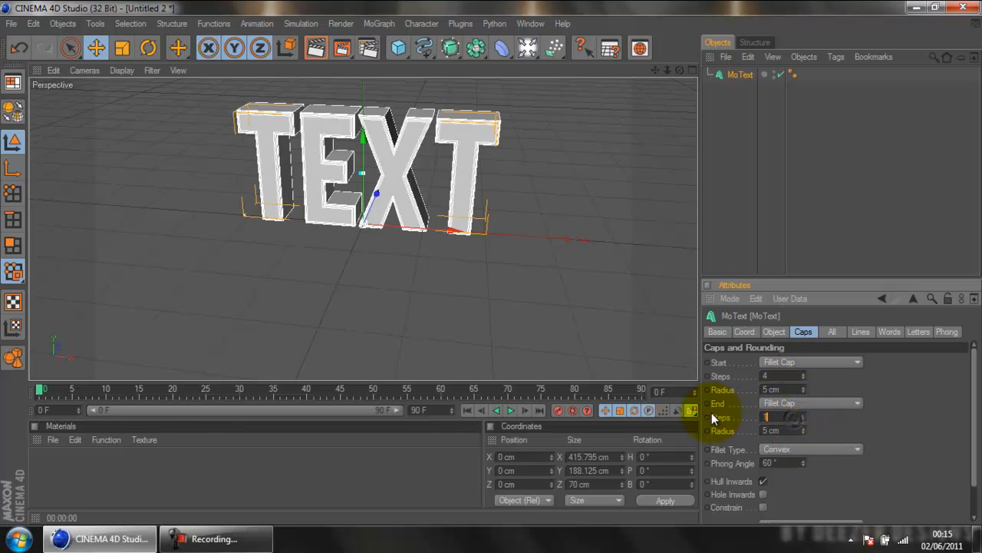
pyautogui.write('4')
pyautogui.press('BackSpace')
pyautogui.write('4')
pyautogui.click(311, 47)
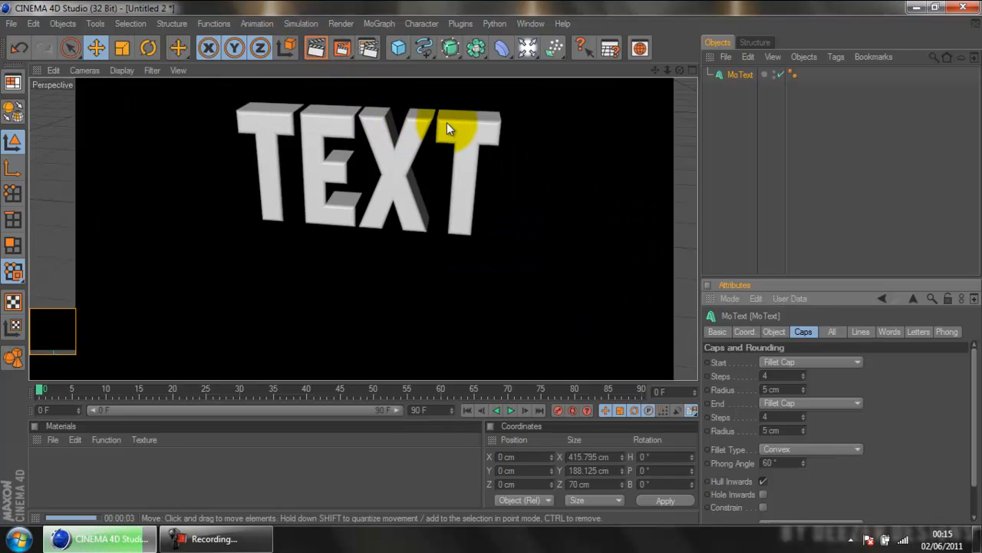
# - Try setting the MoText's start and end caps to None and render the active view to compare
pyautogui.click(777, 366)
pyautogui.click(778, 376)
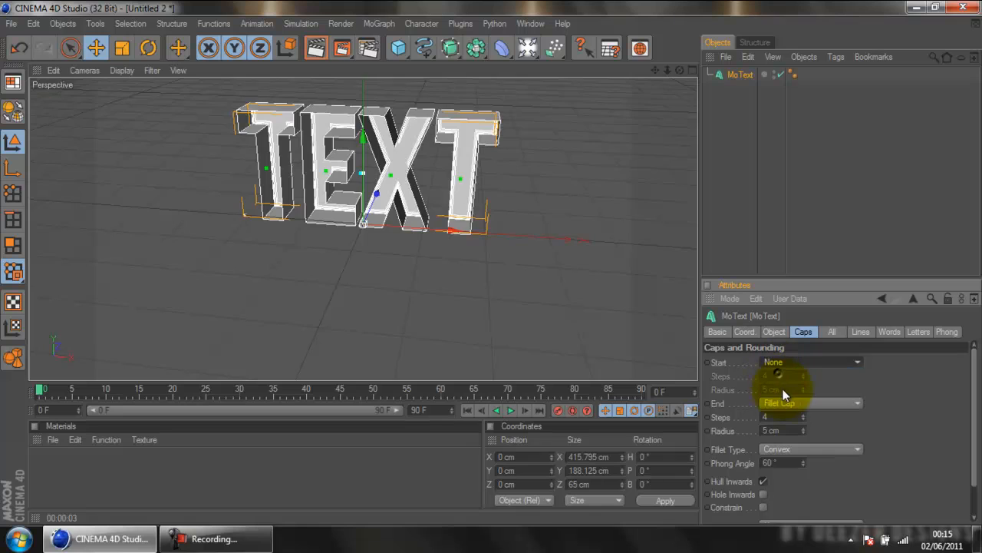
pyautogui.click(783, 402)
pyautogui.click(780, 416)
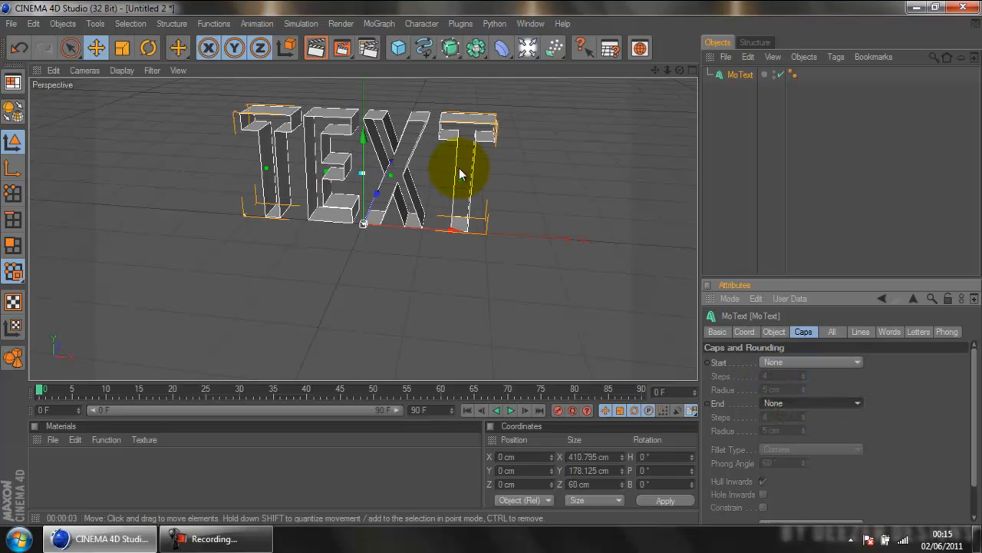
pyautogui.click(317, 49)
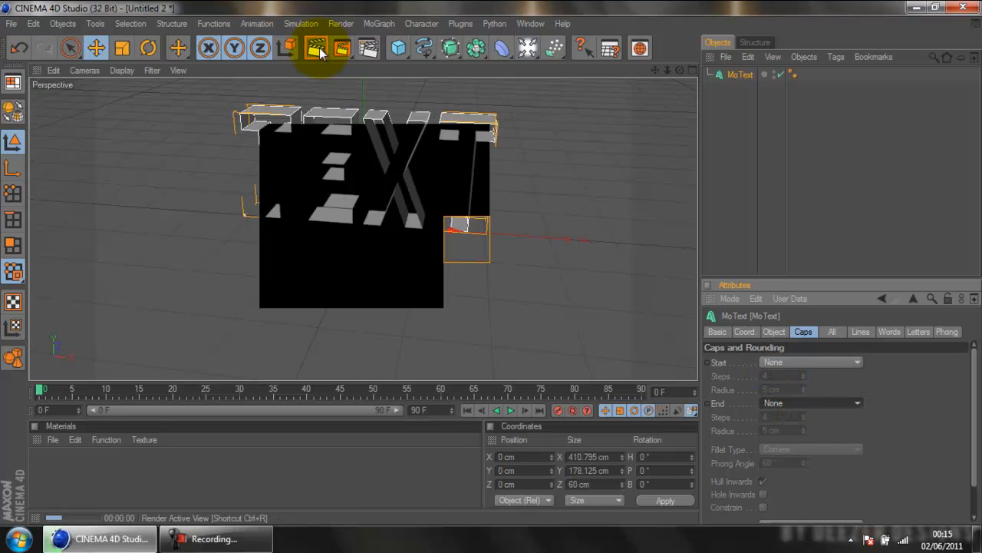
# - Restore the MoText's start and end caps to Fillet Cap
pyautogui.click(844, 363)
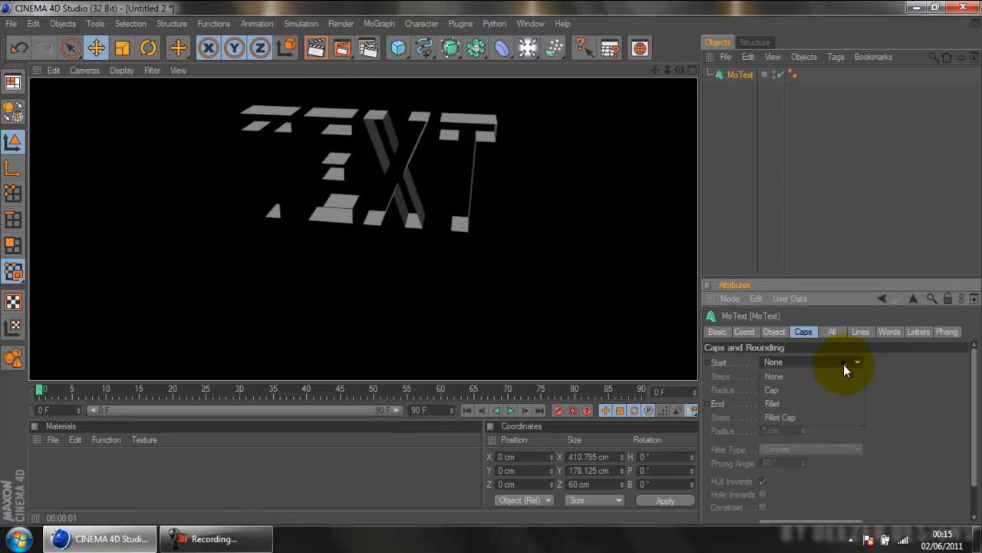
pyautogui.click(825, 416)
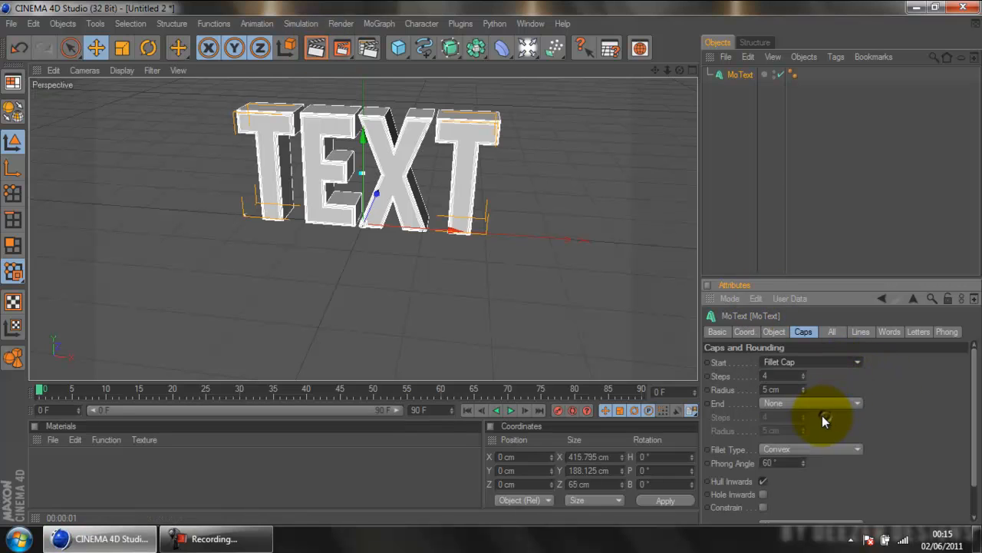
pyautogui.click(816, 407)
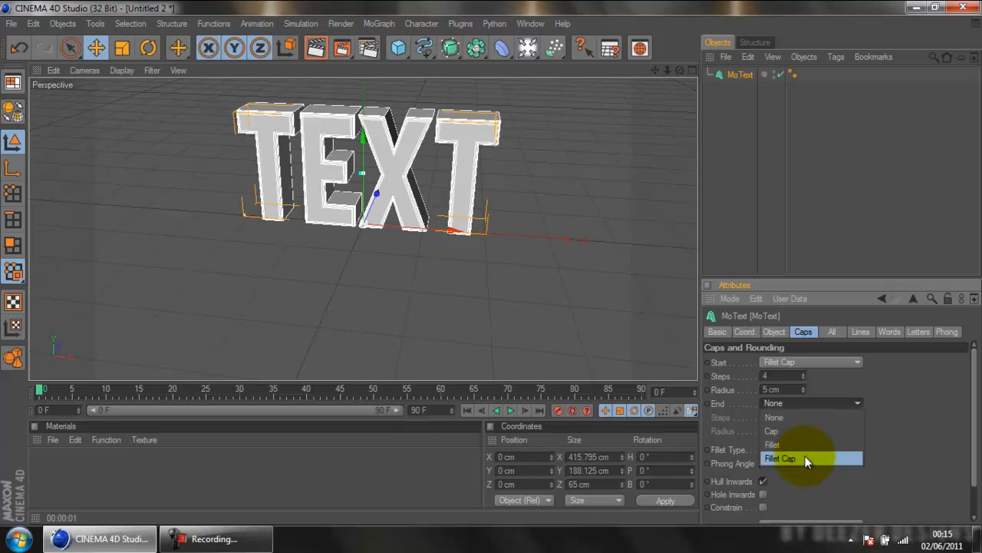
pyautogui.click(805, 456)
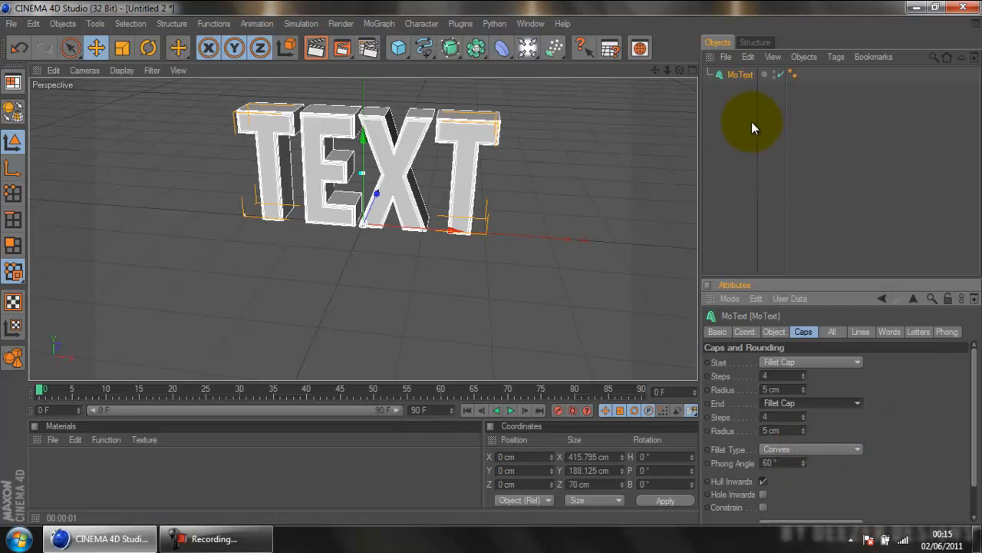
# - Set the animation's end to frame 120 and extend the timeline's visible range to the full 120 frames
pyautogui.click(738, 104)
pyautogui.moveTo(657, 70); pyautogui.dragTo(493, 265)
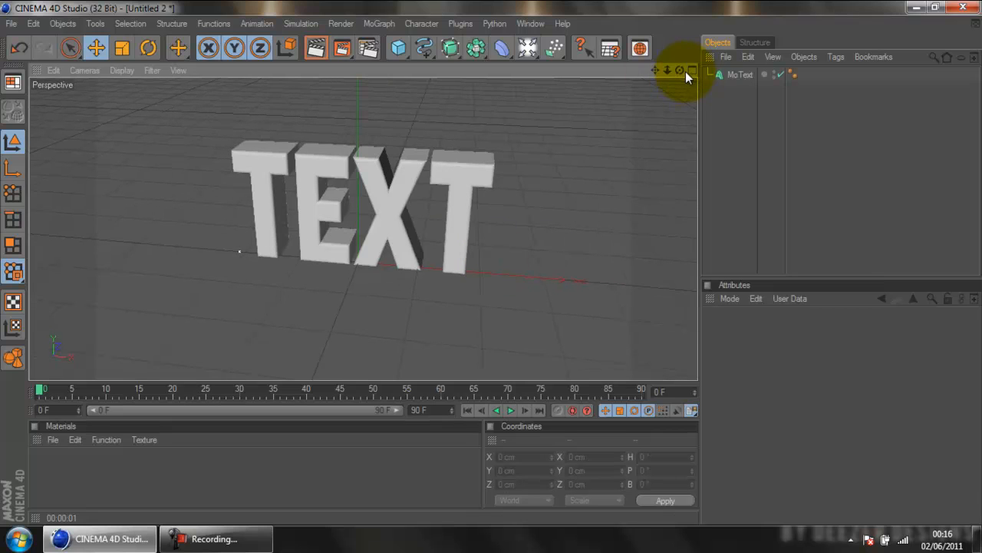
pyautogui.moveTo(679, 72); pyautogui.dragTo(493, 262)
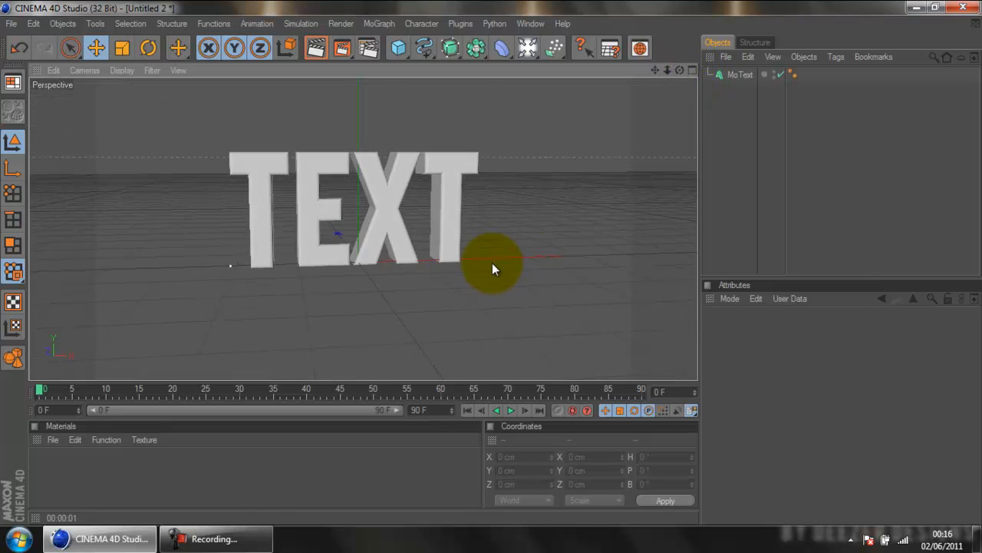
pyautogui.moveTo(432, 410); pyautogui.dragTo(392, 411)
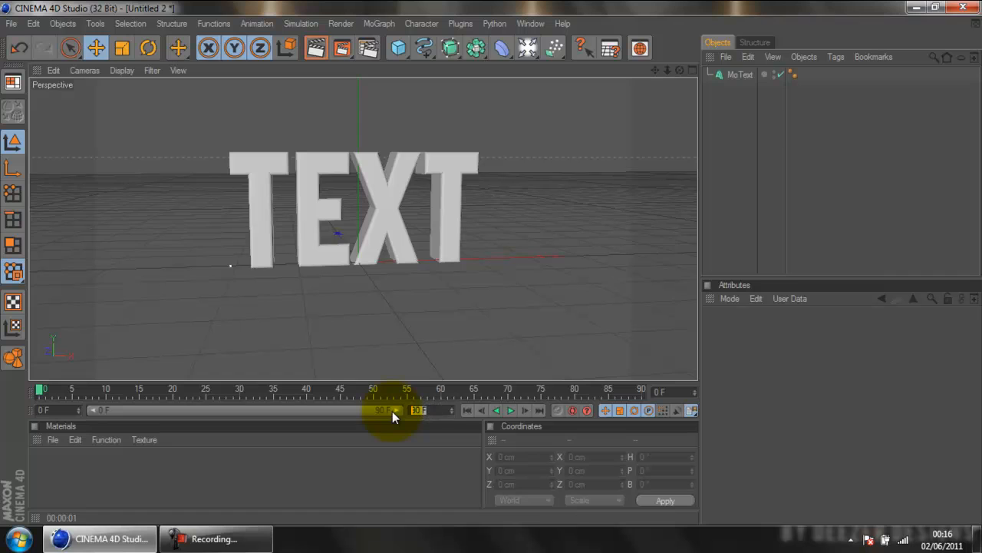
pyautogui.click(438, 412)
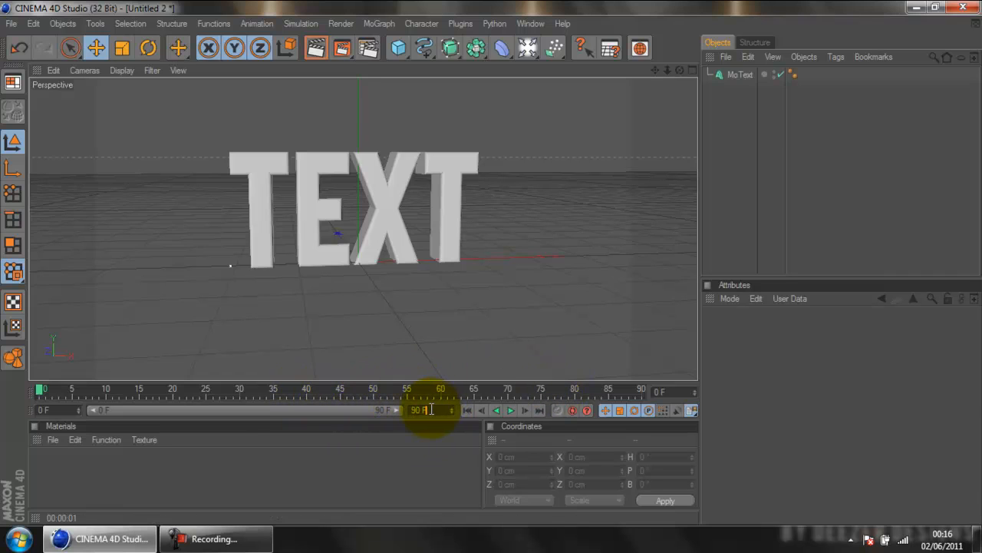
pyautogui.moveTo(432, 410)
pyautogui.mouseDown()
pyautogui.moveTo(300, 410)
pyautogui.moveTo(444, 403)
pyautogui.moveTo(421, 412)
pyautogui.mouseUp()
pyautogui.click(396, 410)
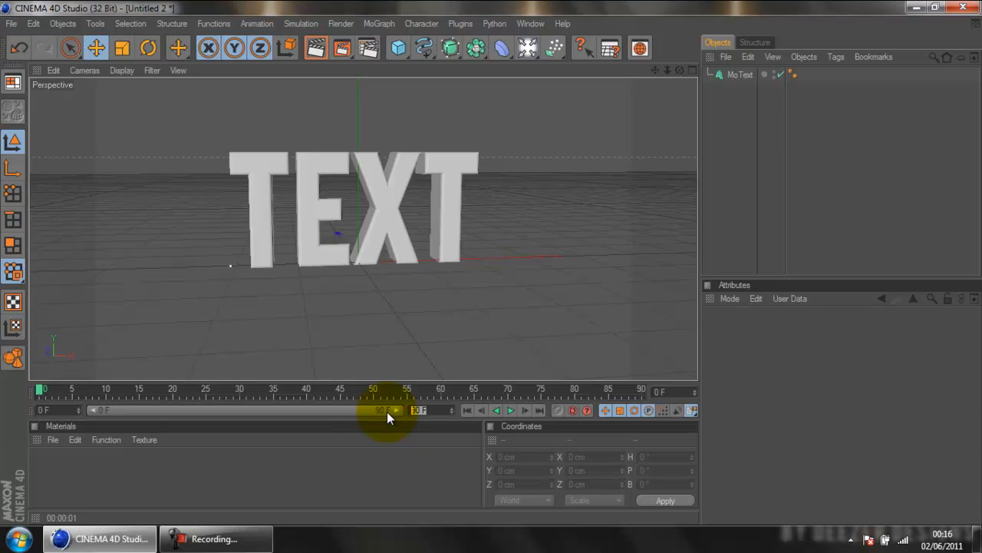
pyautogui.write('120')
pyautogui.press('Return')
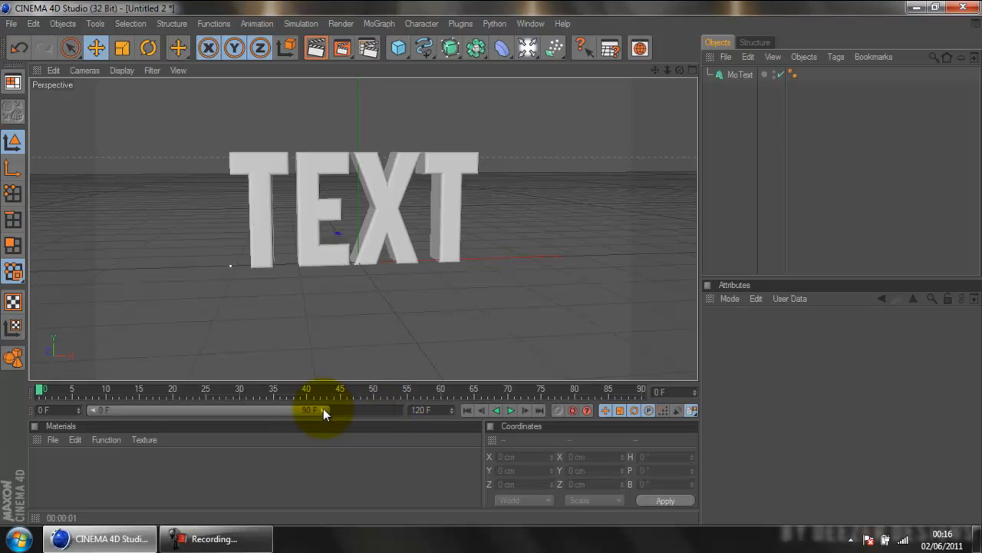
pyautogui.moveTo(326, 411); pyautogui.dragTo(406, 410)
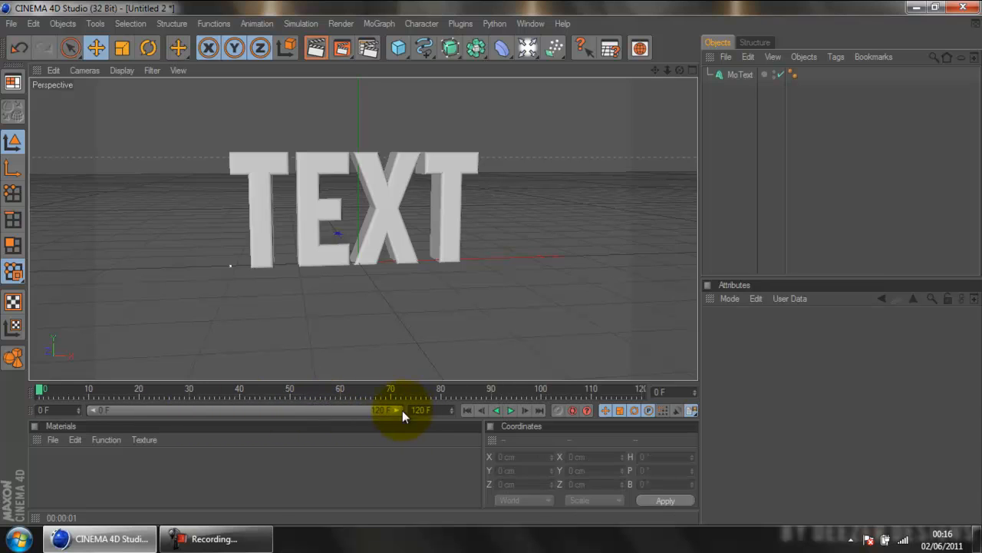
# - Frame the text from the front, add a camera to the scene and make it the active viewport camera
pyautogui.click(741, 75)
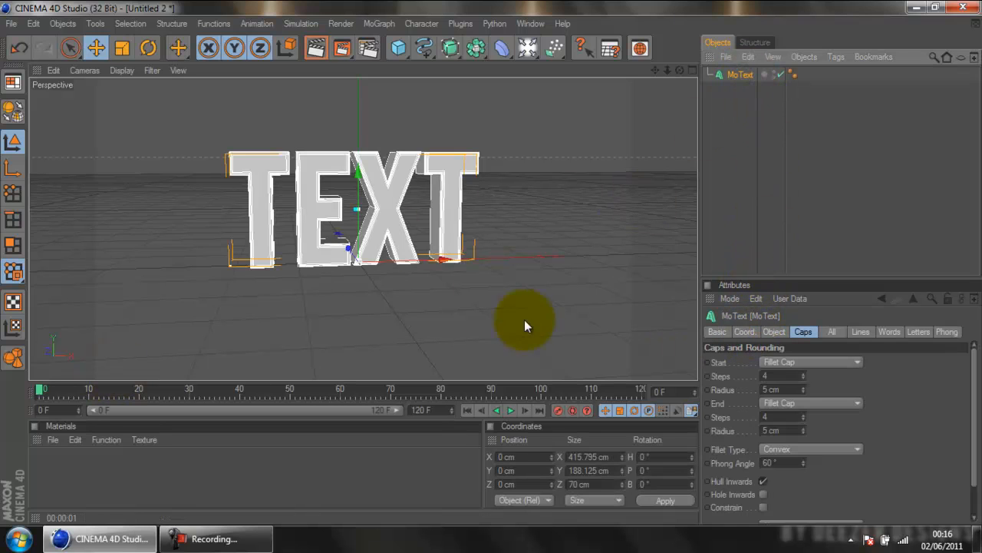
pyautogui.moveTo(656, 70); pyautogui.dragTo(492, 262)
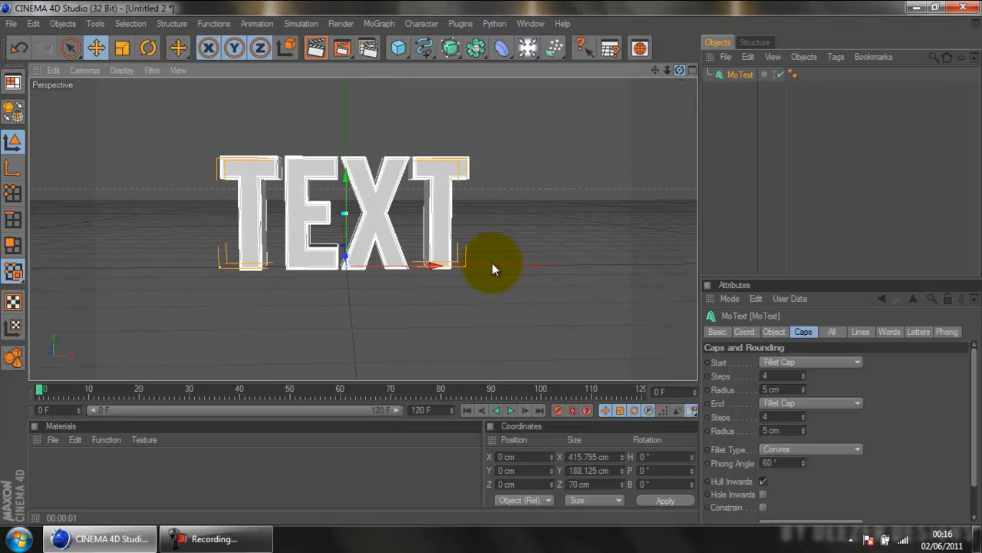
pyautogui.moveTo(657, 70); pyautogui.dragTo(495, 263)
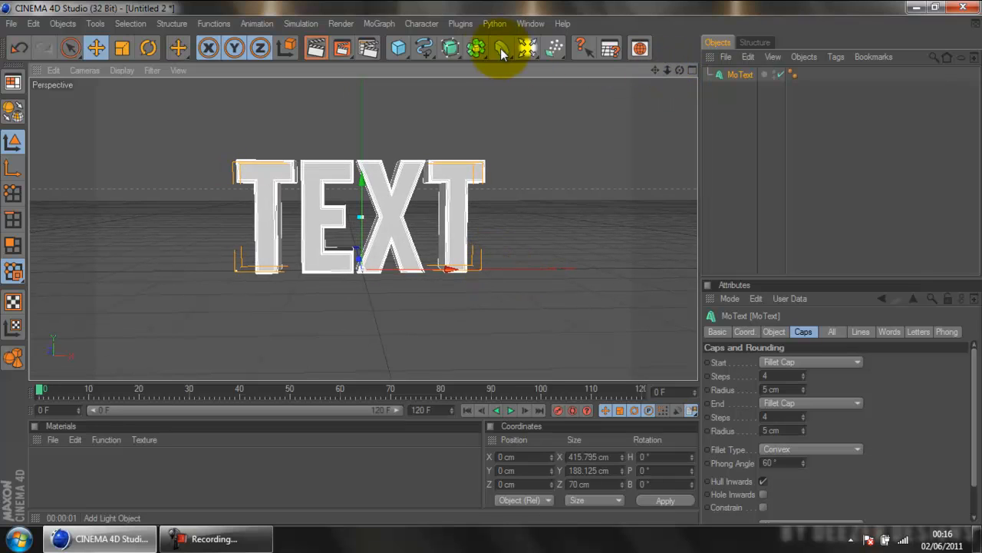
pyautogui.click(524, 49)
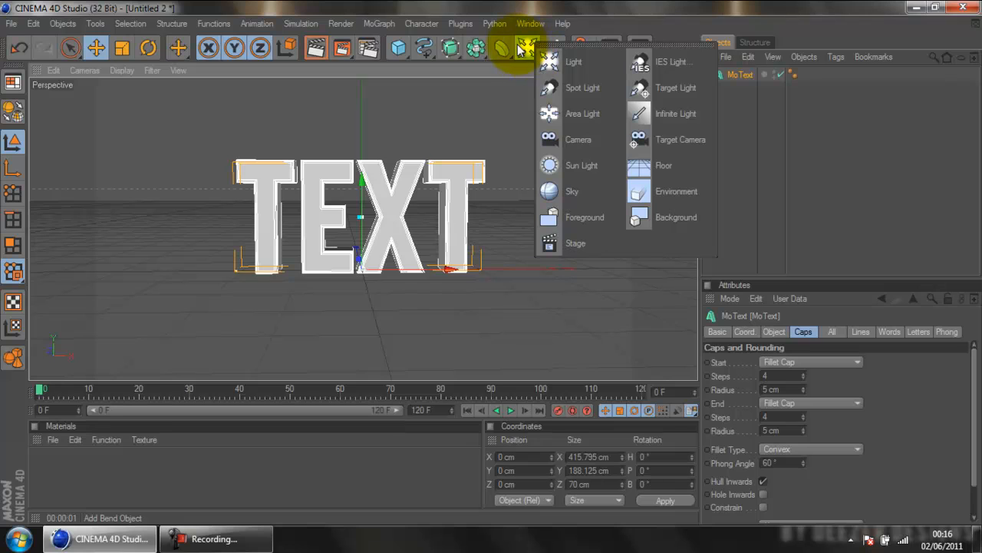
pyautogui.click(560, 140)
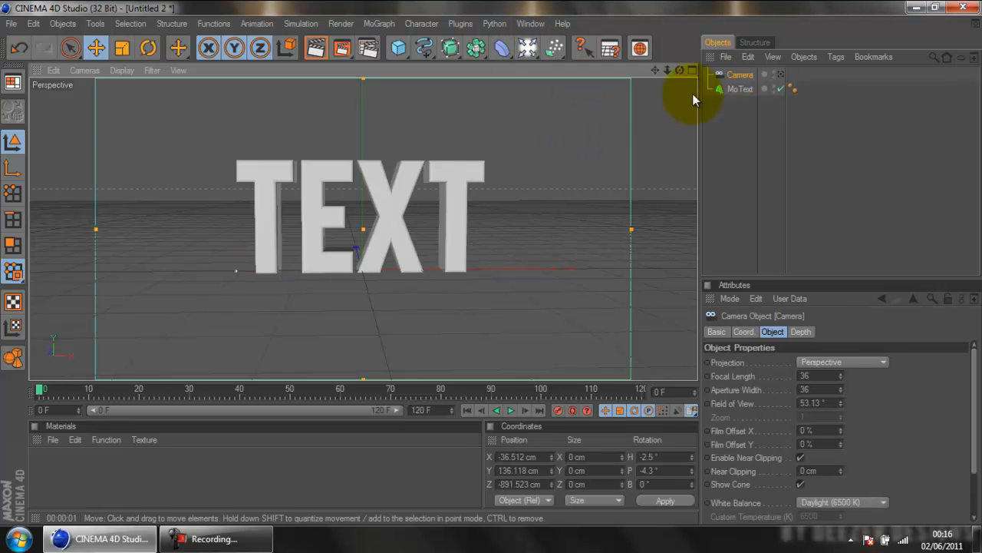
pyautogui.click(781, 76)
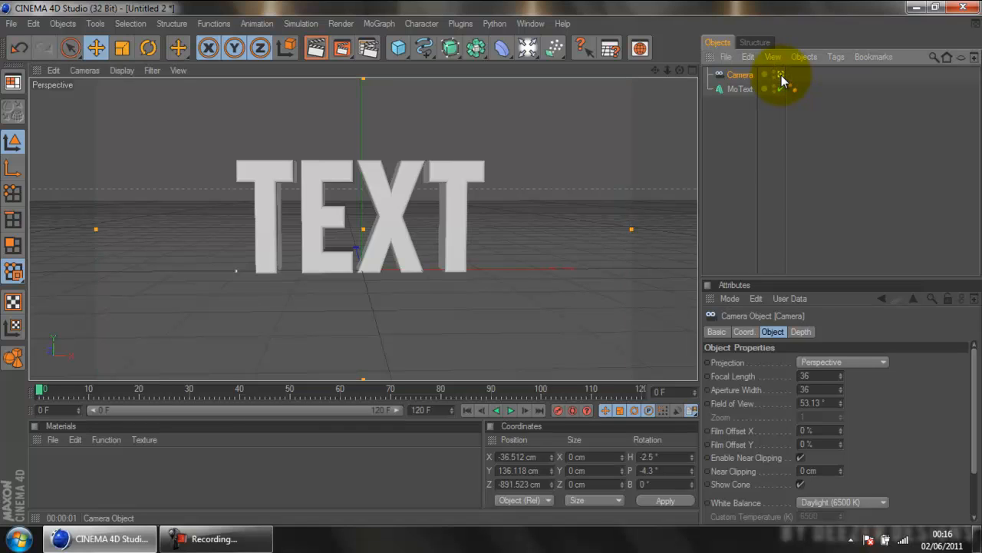
pyautogui.click(780, 76)
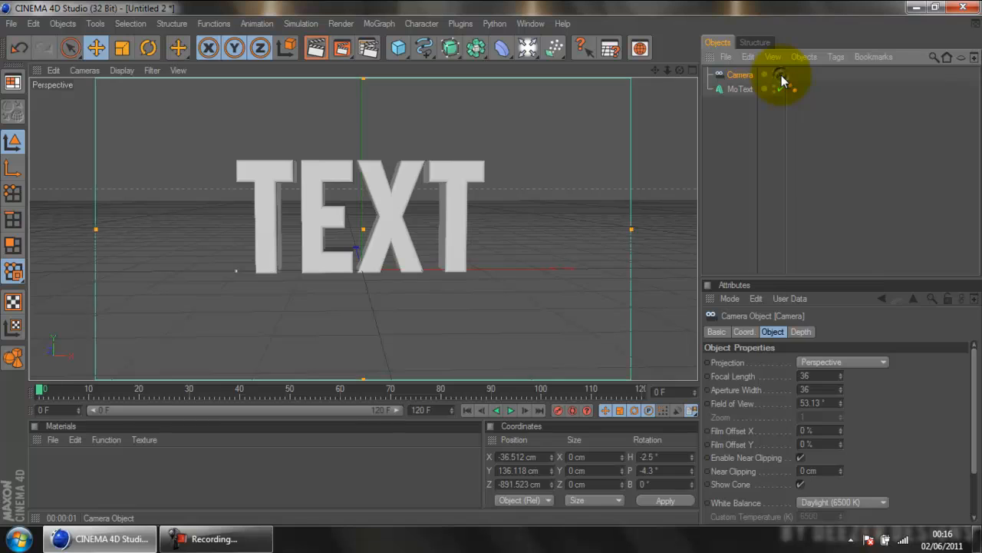
pyautogui.click(781, 76)
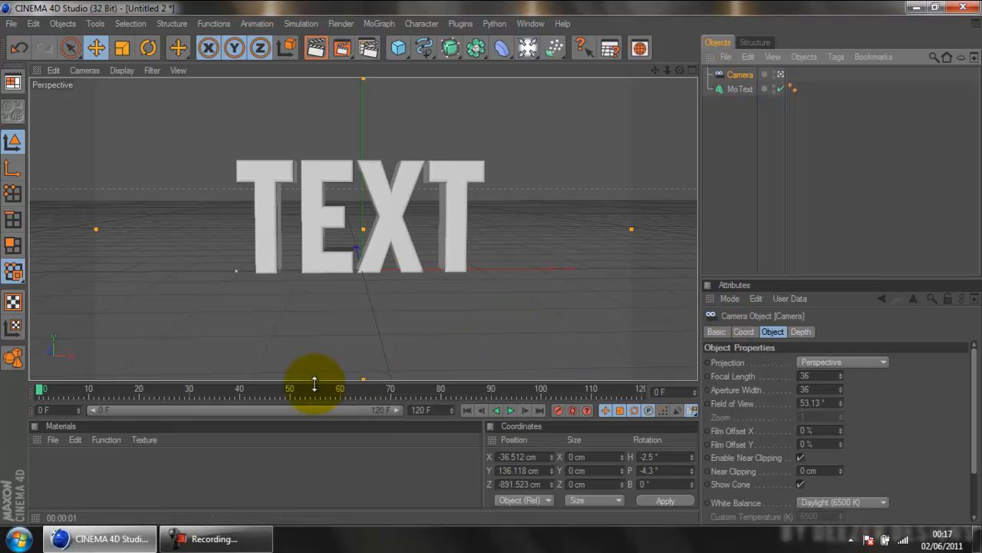
# - Aim the camera down at the text from about X -437, Y 391, Z -855 cm and record a keyframe at frame 0
pyautogui.moveTo(655, 69); pyautogui.dragTo(490, 265)
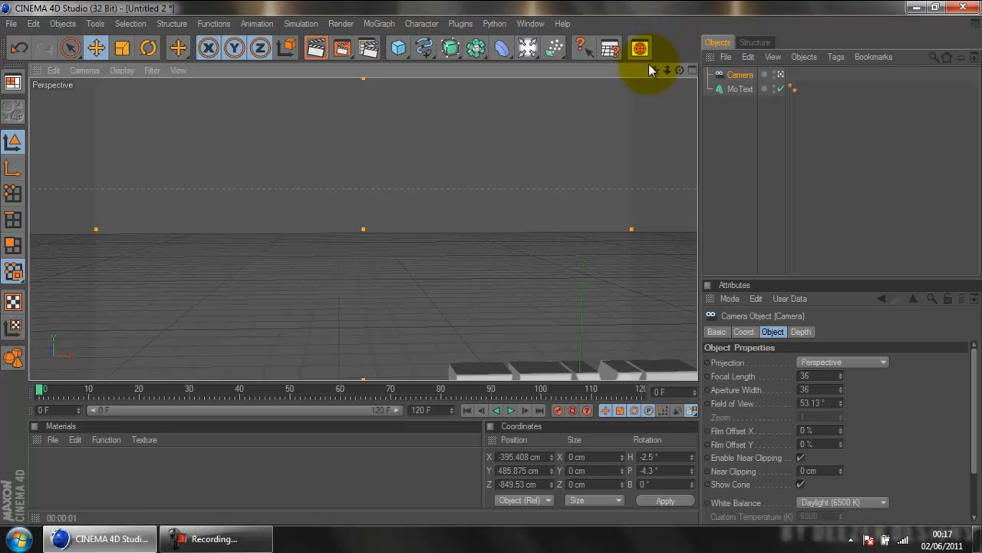
pyautogui.moveTo(655, 70); pyautogui.dragTo(516, 273)
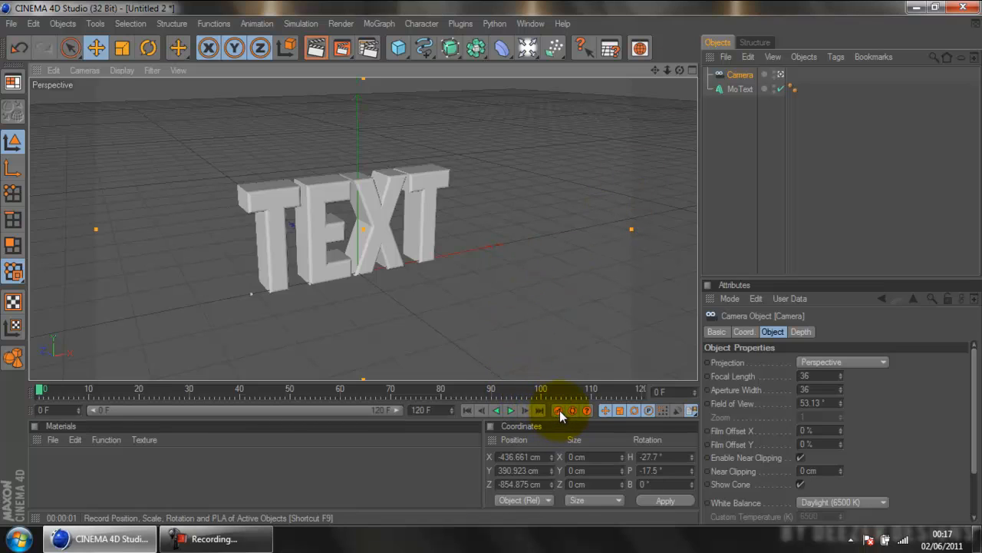
# - At frame 60, move the camera low to about X 333, Y 37, Z -423 cm, angled up at the text, and record a keyframe
pyautogui.click(340, 389)
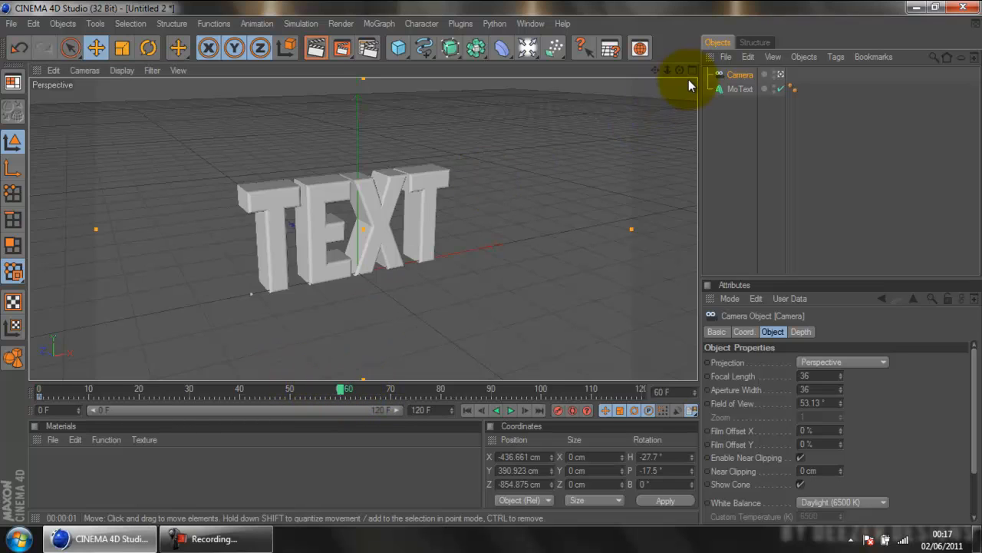
pyautogui.moveTo(680, 71); pyautogui.dragTo(491, 264)
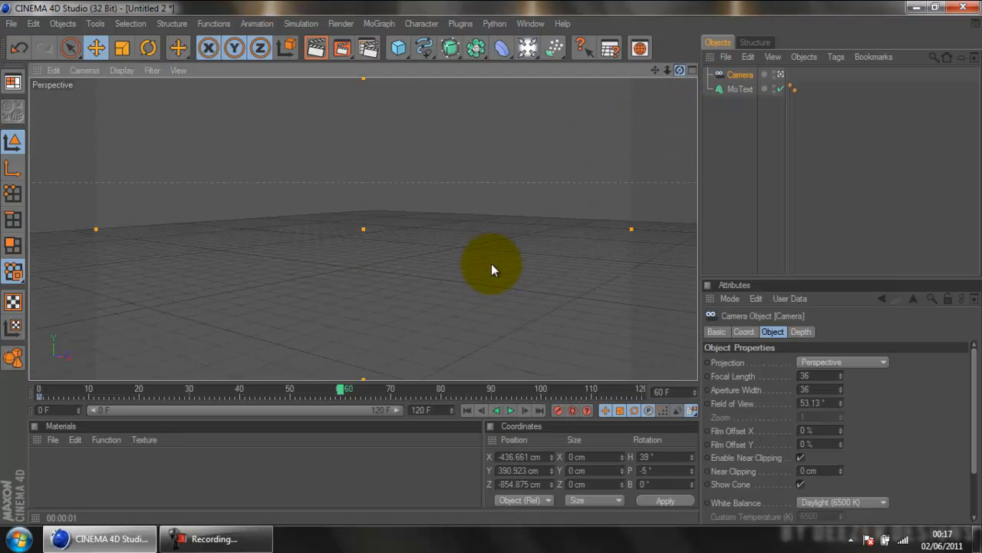
pyautogui.moveTo(655, 70)
pyautogui.mouseDown()
pyautogui.moveTo(377, 205)
pyautogui.moveTo(400, 225)
pyautogui.moveTo(329, 228)
pyautogui.moveTo(449, 264)
pyautogui.moveTo(318, 292)
pyautogui.moveTo(538, 259)
pyautogui.moveTo(492, 269)
pyautogui.moveTo(654, 67)
pyautogui.mouseUp()
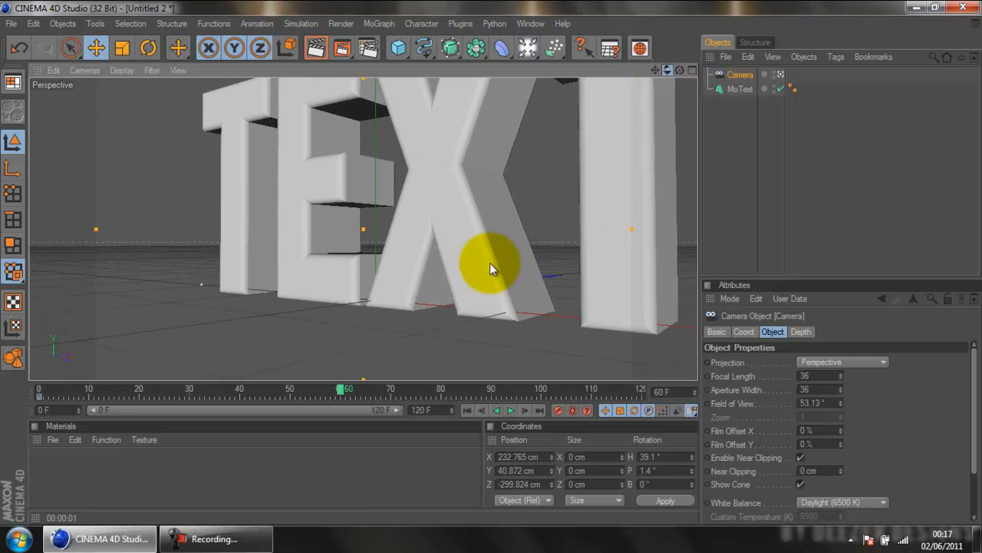
pyautogui.moveTo(490, 262); pyautogui.dragTo(492, 262)
pyautogui.moveTo(680, 69); pyautogui.dragTo(483, 277)
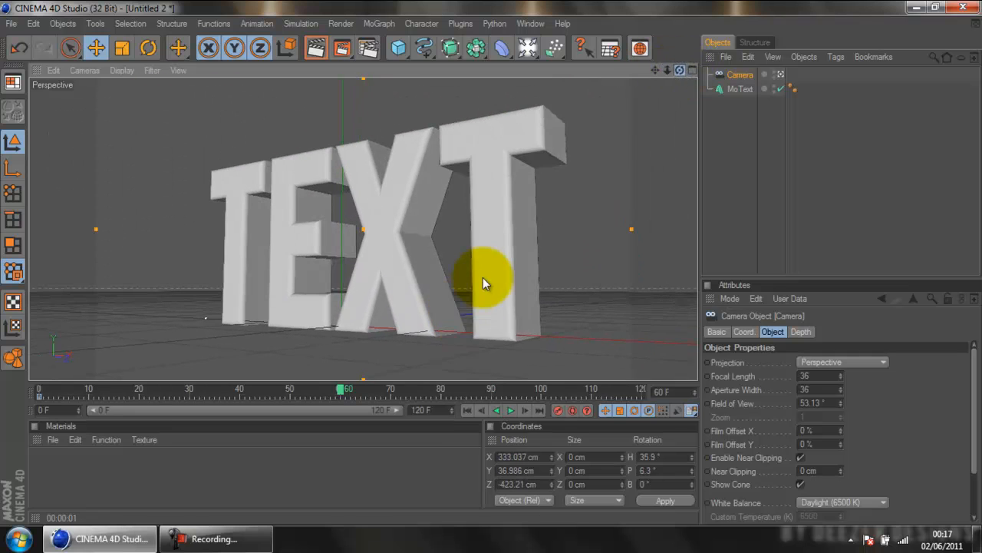
pyautogui.click(558, 411)
# - At frame 120, place the camera facing the text's front at about X 0, Y 41, Z -718 cm and record a keyframe
pyautogui.click(642, 393)
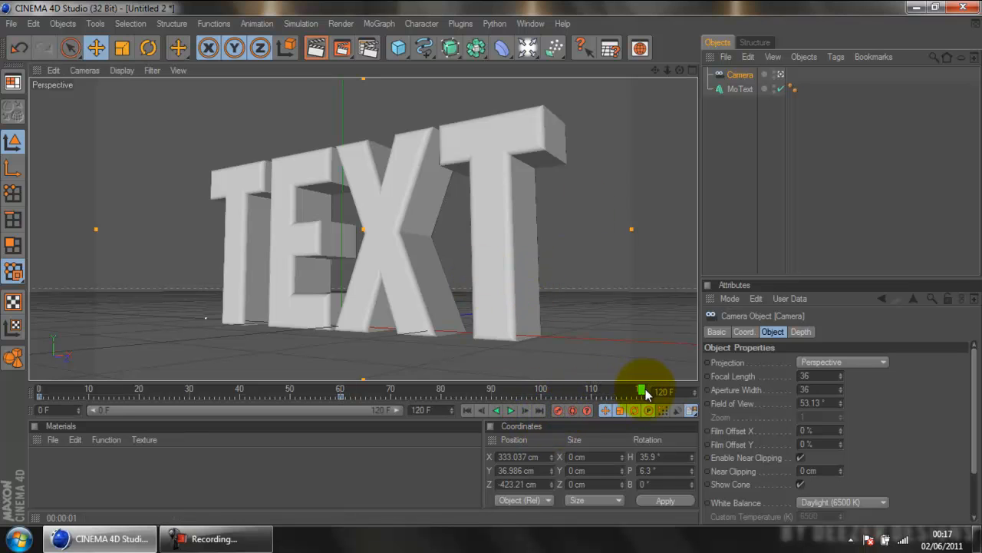
pyautogui.moveTo(680, 70); pyautogui.dragTo(492, 262)
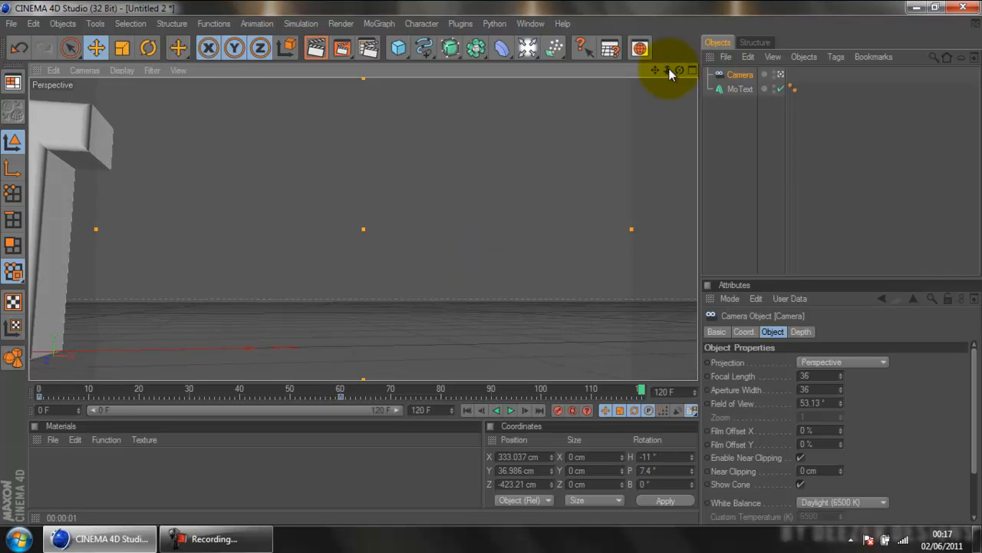
pyautogui.moveTo(669, 68); pyautogui.dragTo(491, 264)
pyautogui.moveTo(665, 68); pyautogui.dragTo(492, 262)
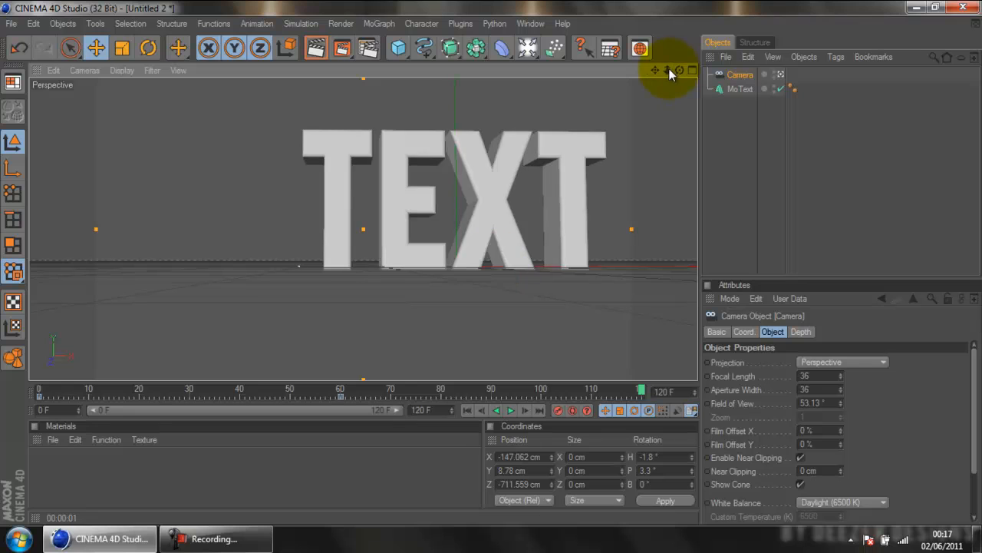
pyautogui.moveTo(659, 70); pyautogui.dragTo(491, 261)
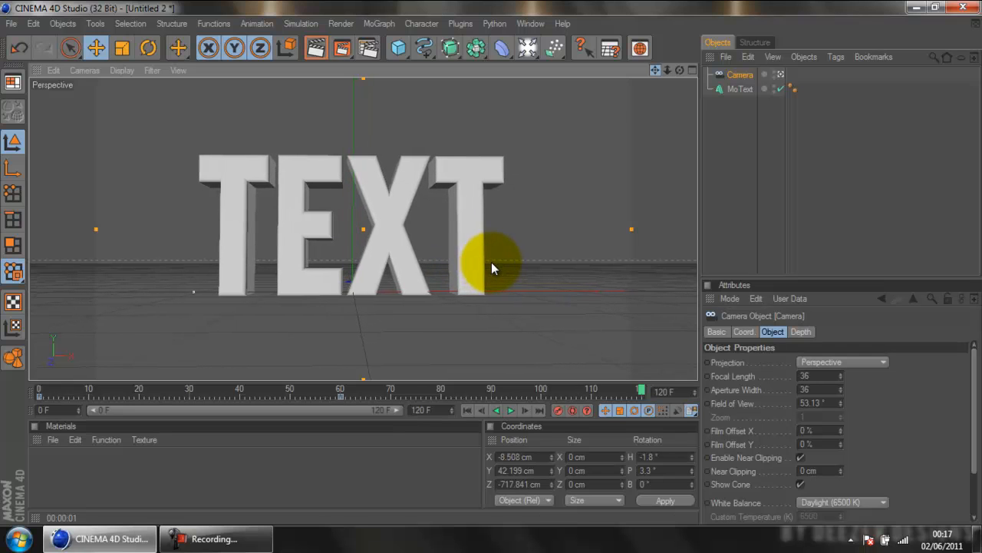
pyautogui.moveTo(678, 70); pyautogui.dragTo(491, 263)
pyautogui.moveTo(656, 73); pyautogui.dragTo(492, 263)
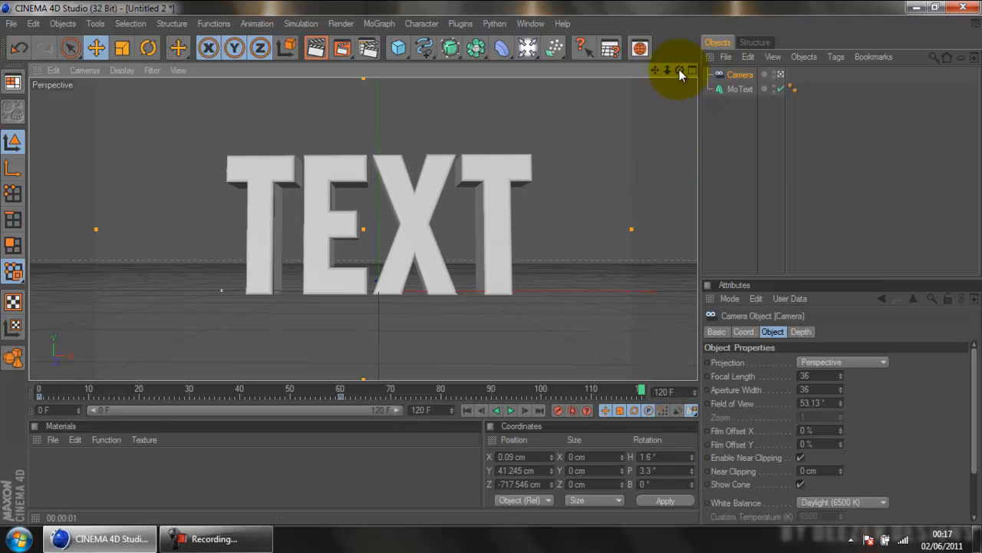
pyautogui.moveTo(679, 70); pyautogui.dragTo(491, 263)
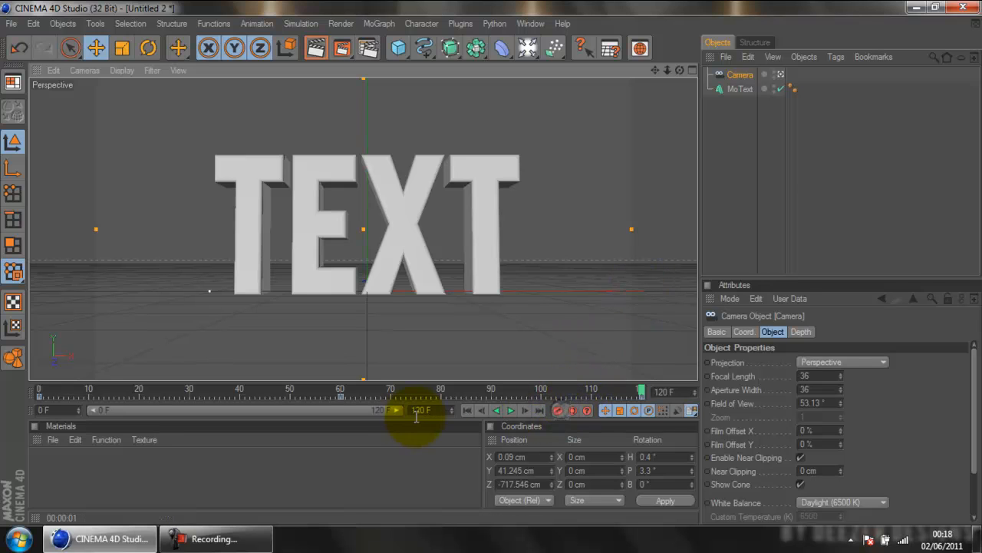
# - Play the camera animation from the start, stop at frame 15 and turn the camera to about heading -30.6° and pitch -18.1°
pyautogui.click(464, 410)
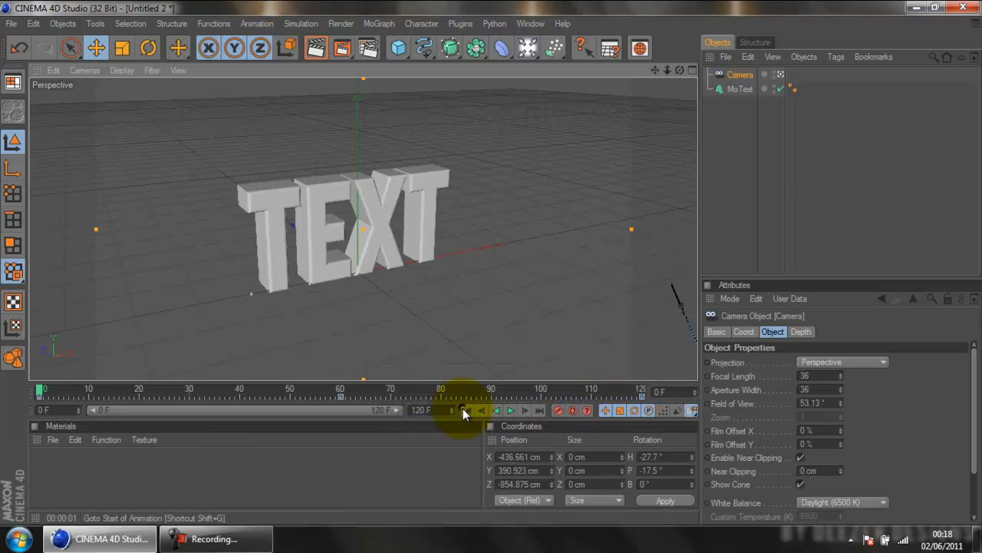
pyautogui.click(510, 411)
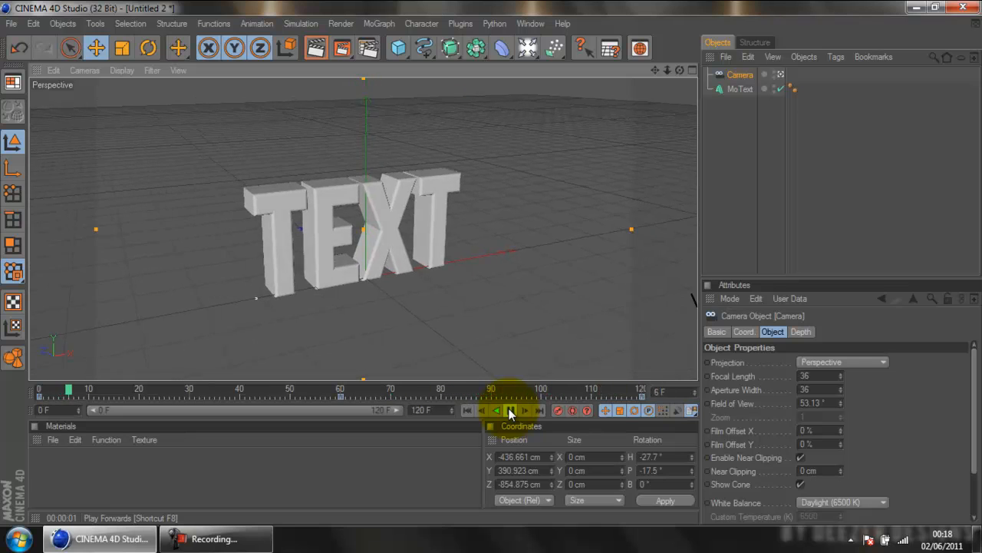
pyautogui.click(511, 412)
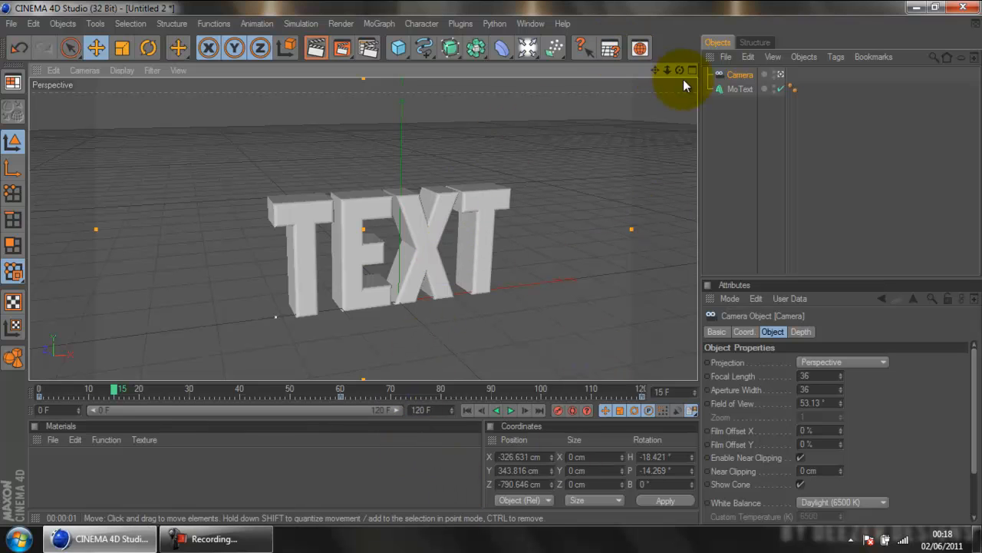
pyautogui.moveTo(679, 70); pyautogui.dragTo(508, 264)
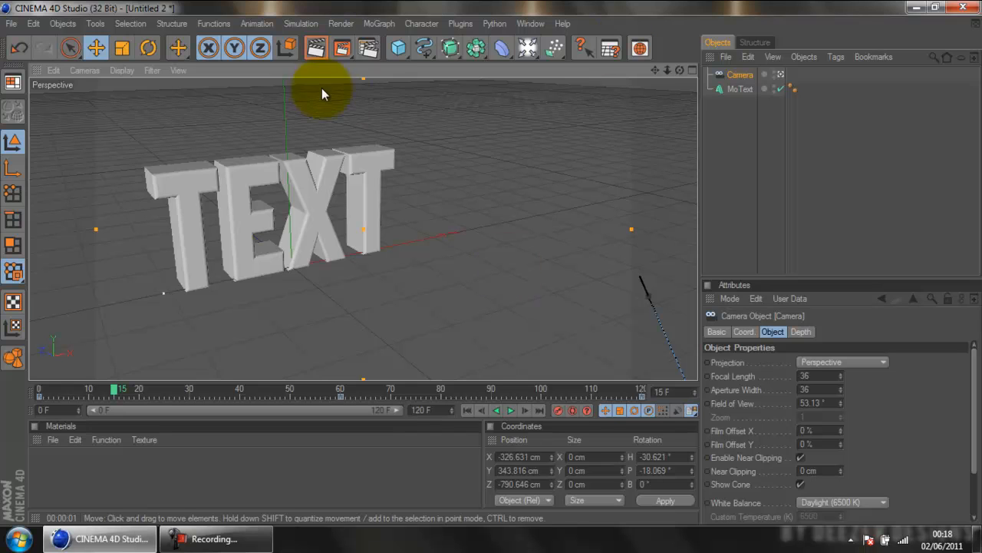
# - Set the render's save format to Photoshop (PSD) in the render settings
pyautogui.click(369, 49)
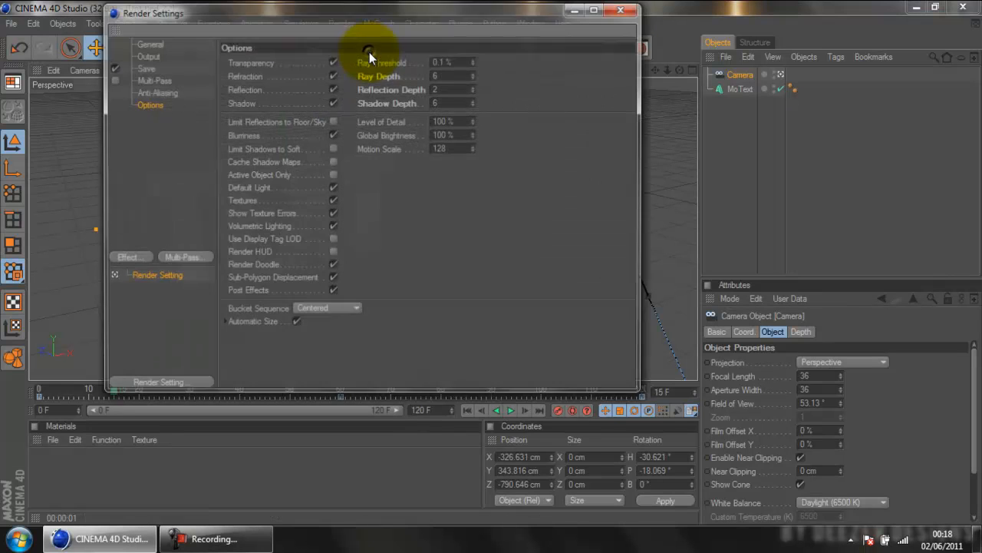
pyautogui.click(154, 56)
pyautogui.click(153, 44)
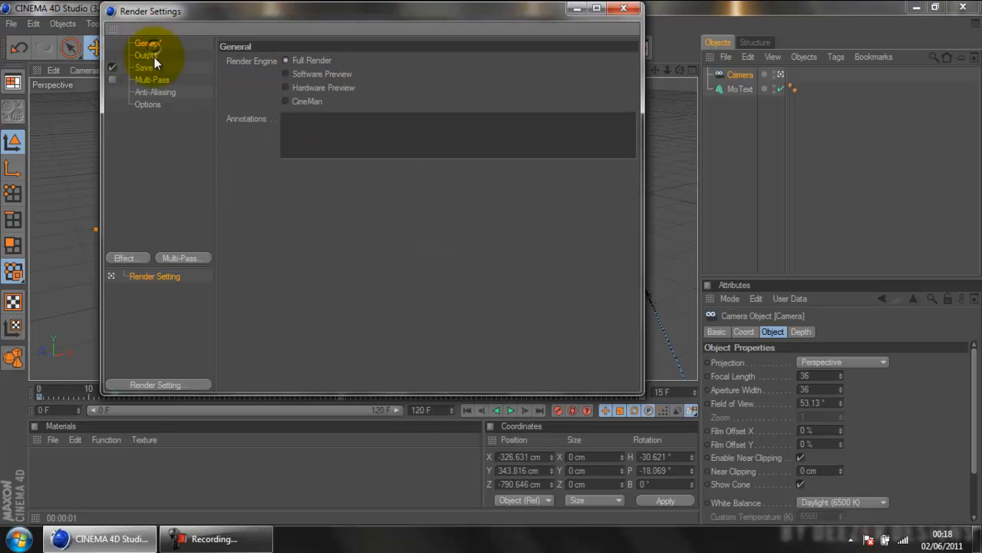
pyautogui.click(165, 67)
pyautogui.click(406, 101)
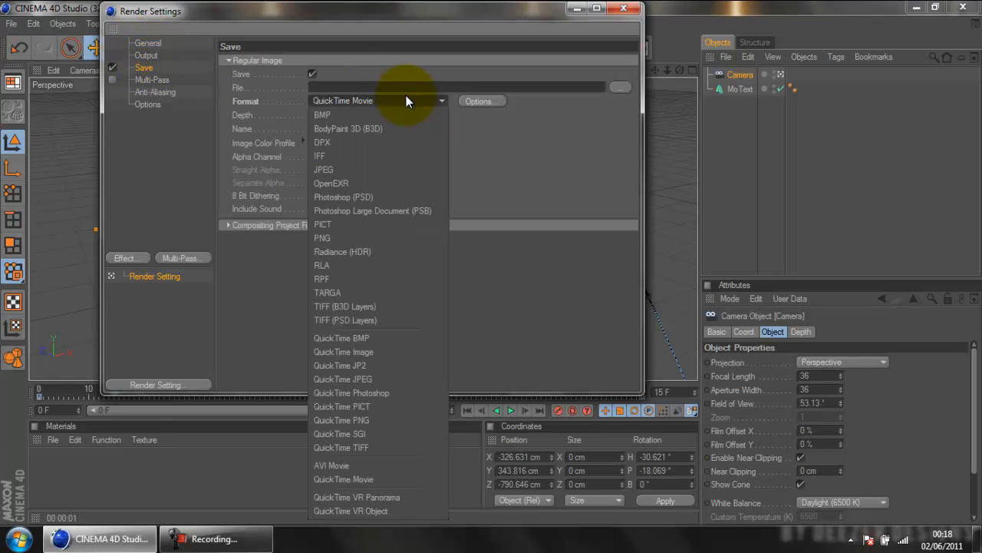
pyautogui.click(395, 196)
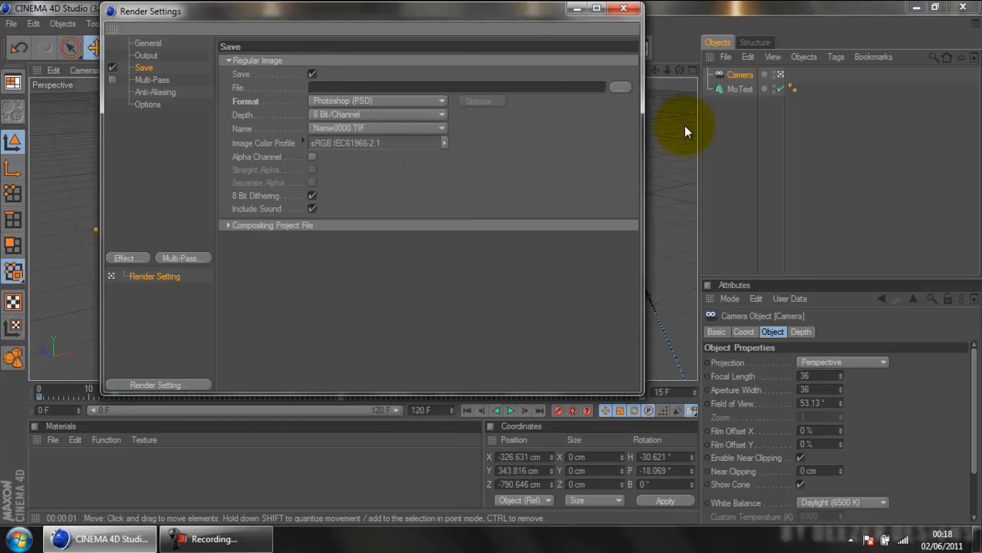
# - Set the render's output file to the desktop with the name text and close the render settings
pyautogui.click(627, 89)
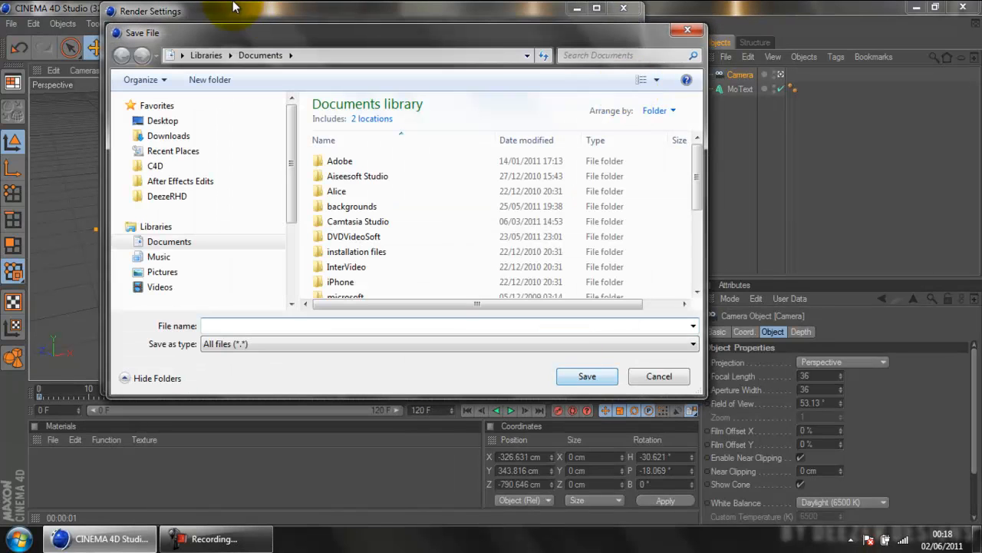
pyautogui.click(195, 120)
pyautogui.click(294, 326)
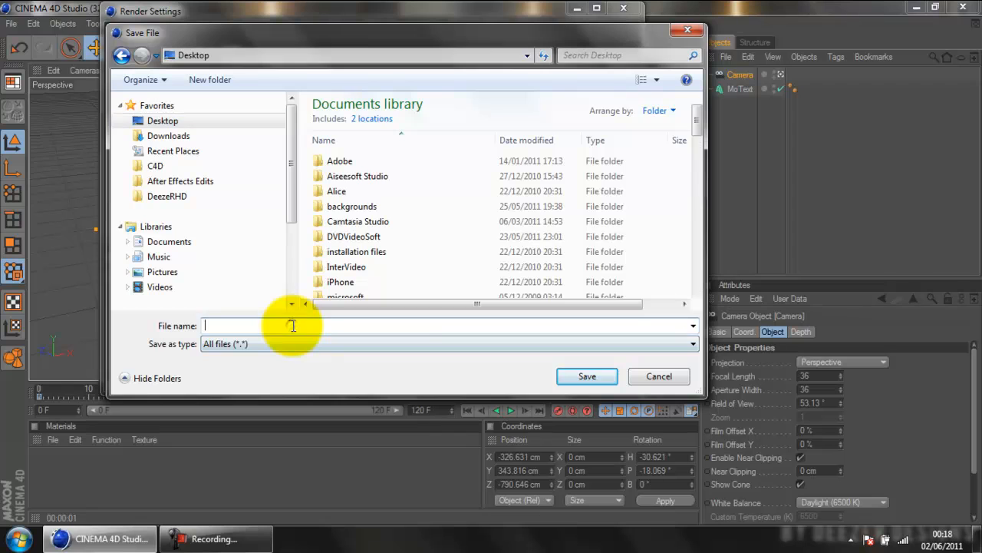
pyautogui.write('text')
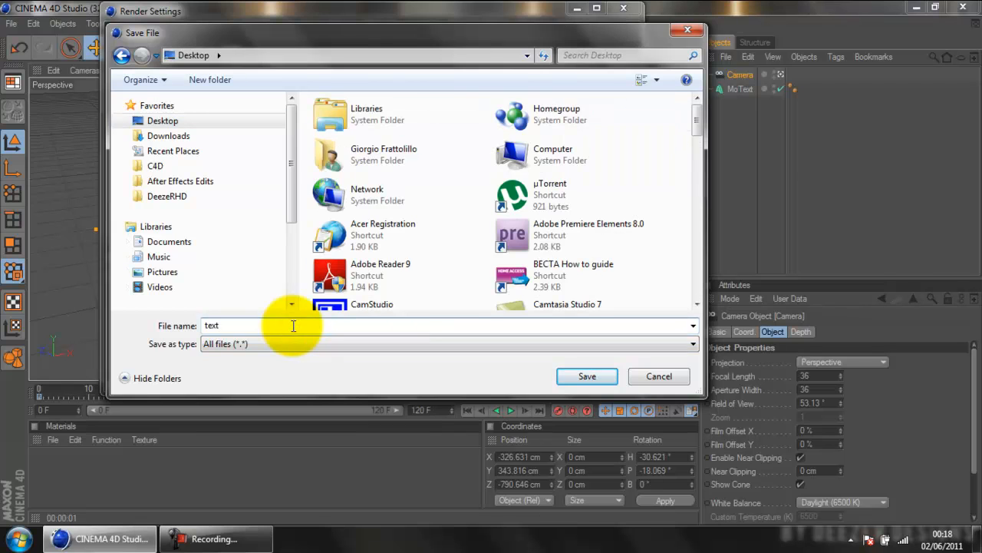
pyautogui.press('Return')
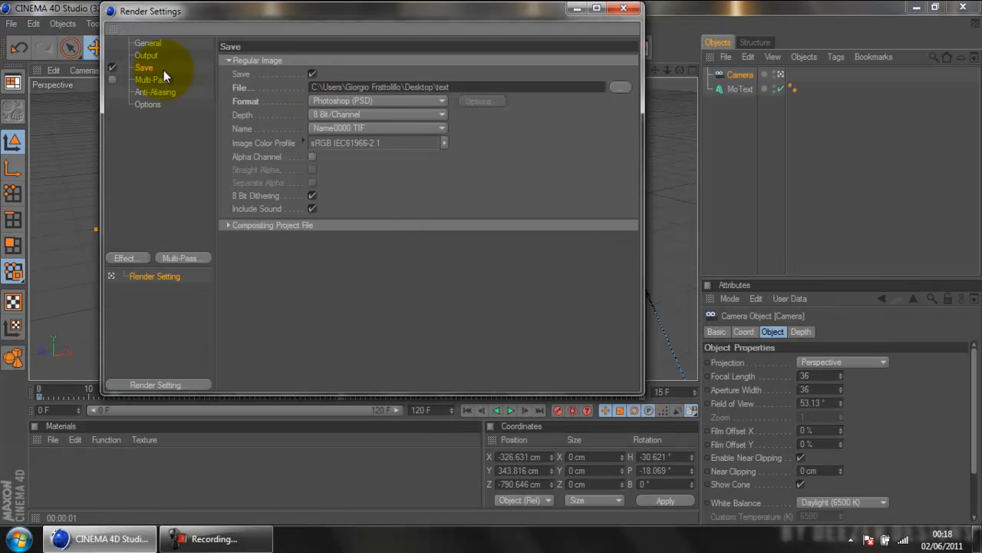
pyautogui.click(149, 104)
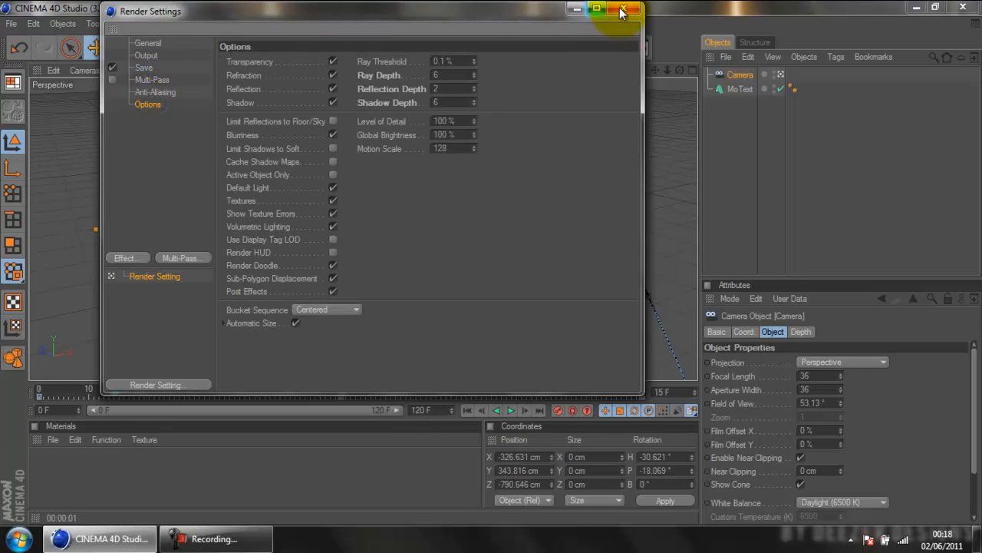
pyautogui.click(624, 9)
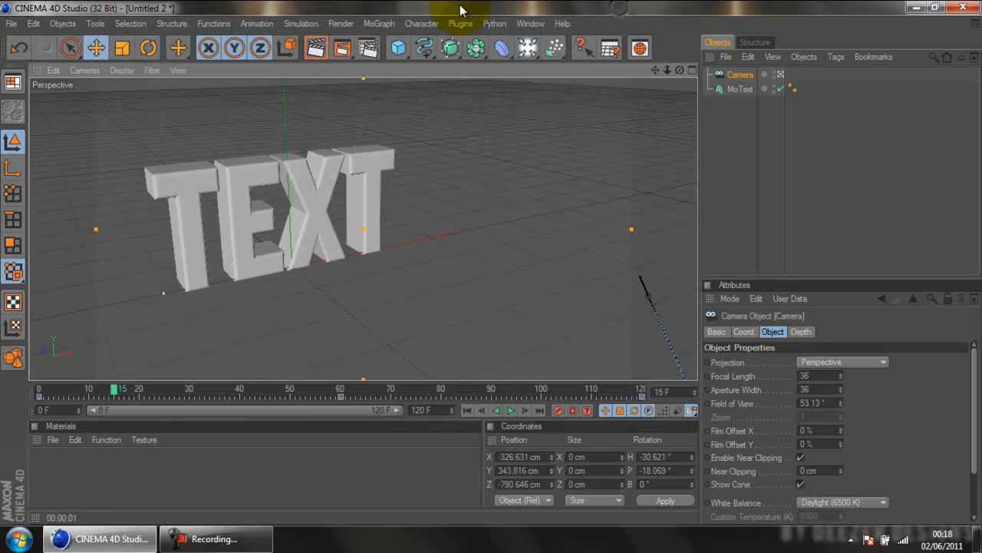
# - Add an omni light in front of and above the text at about Y 249, Z -544 cm, and add a floor
pyautogui.click(528, 49)
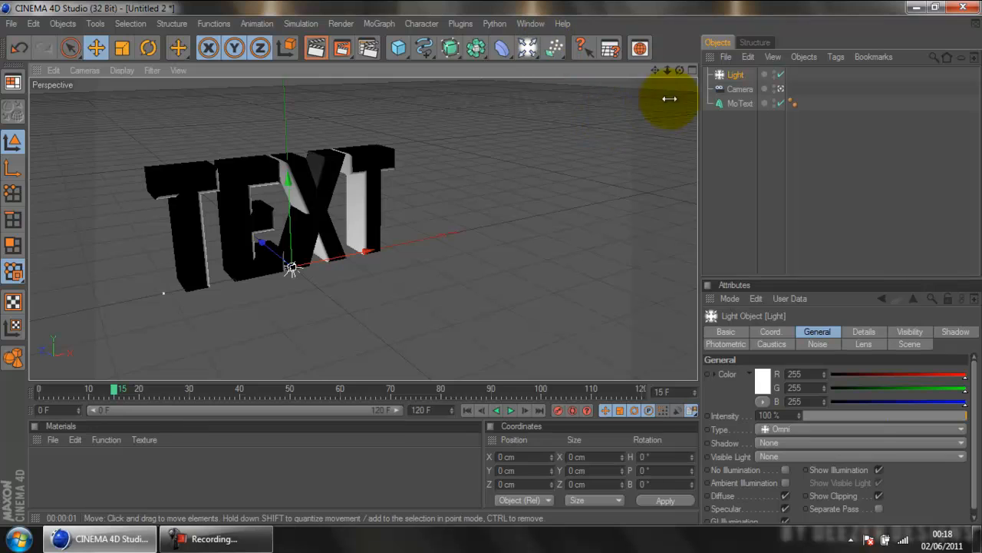
pyautogui.click(697, 74)
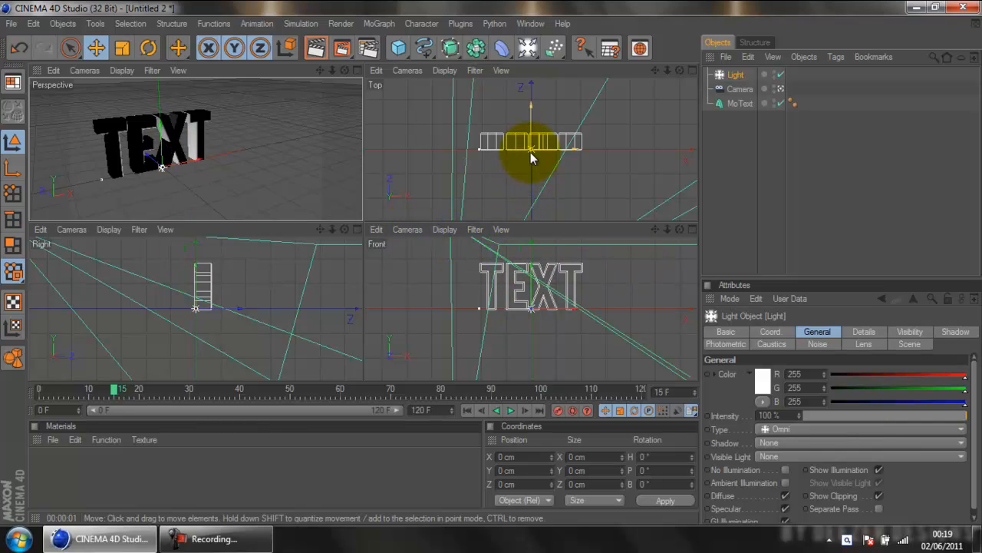
pyautogui.moveTo(201, 316)
pyautogui.mouseDown()
pyautogui.moveTo(360, 263)
pyautogui.moveTo(341, 247)
pyautogui.moveTo(362, 262)
pyautogui.mouseUp()
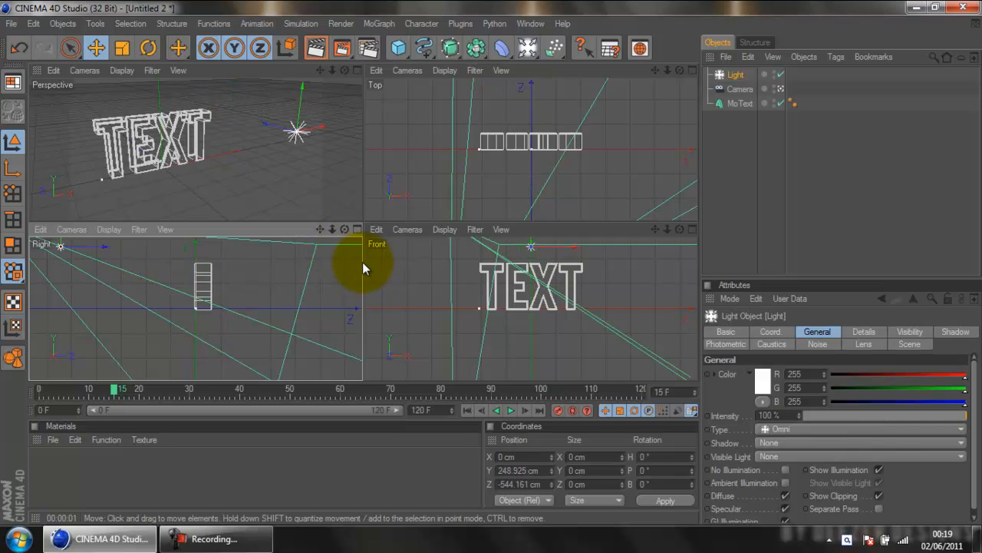
pyautogui.click(357, 71)
pyautogui.click(528, 50)
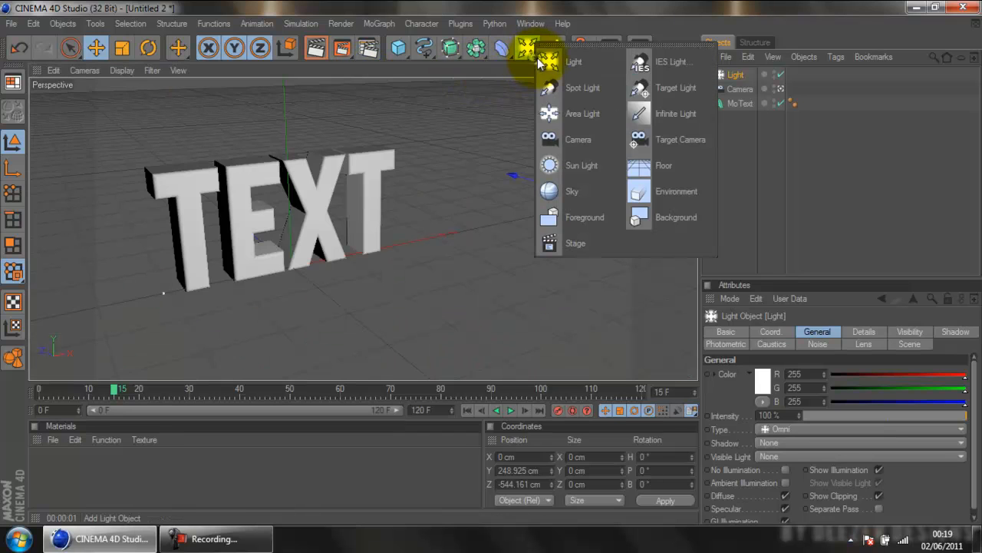
pyautogui.click(657, 161)
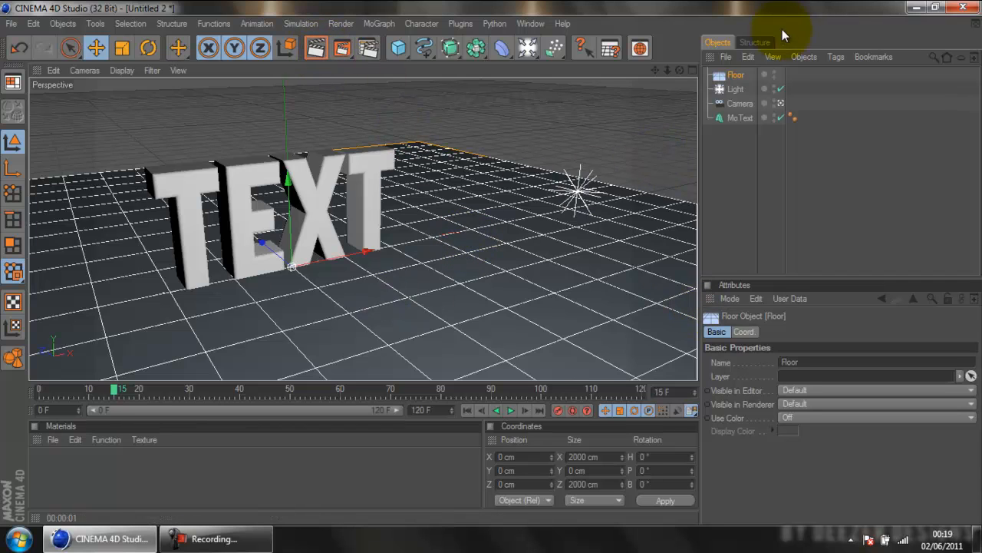
# - Set the light's shadow to Shadow Maps (Soft) and render the active view as a preview
pyautogui.click(738, 89)
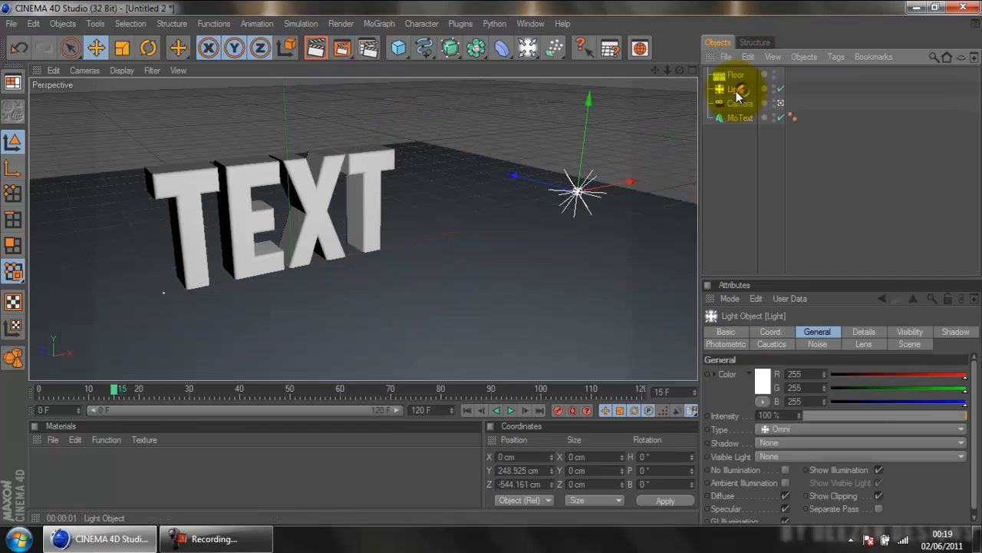
pyautogui.click(790, 433)
pyautogui.click(790, 433)
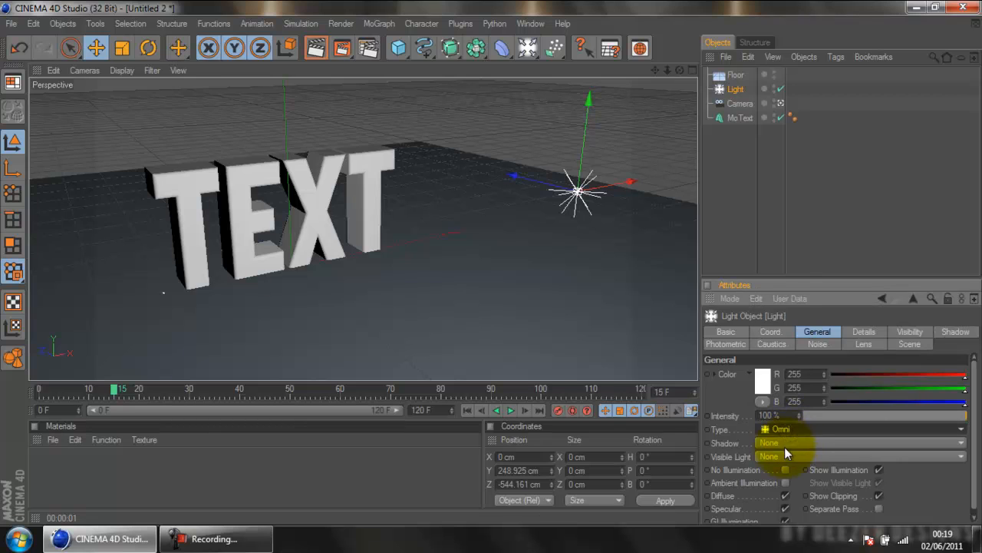
pyautogui.click(785, 446)
pyautogui.click(788, 471)
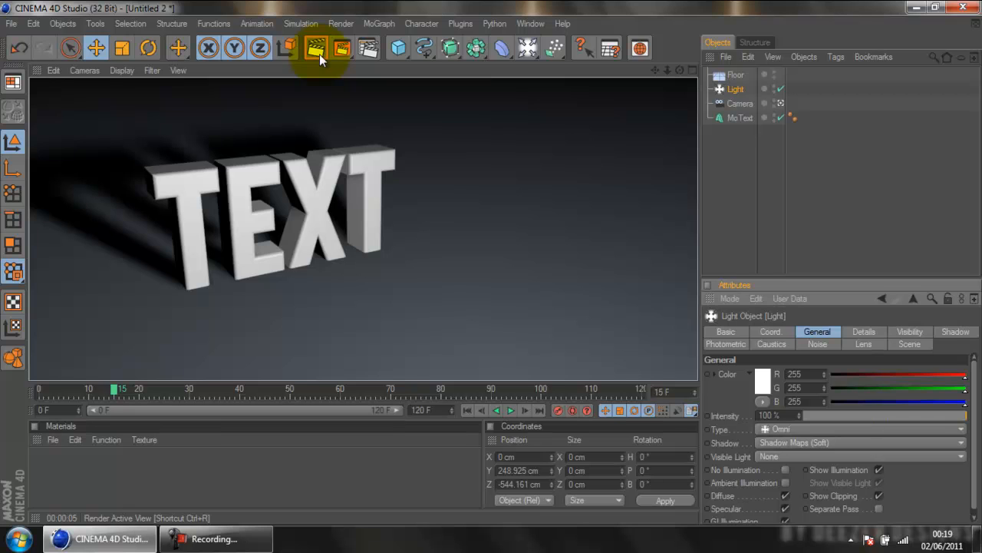
# - Enable the Alpha Channel in the render's save settings, keep the depth at 8 Bit/Channel, and close the render settings
pyautogui.click(369, 50)
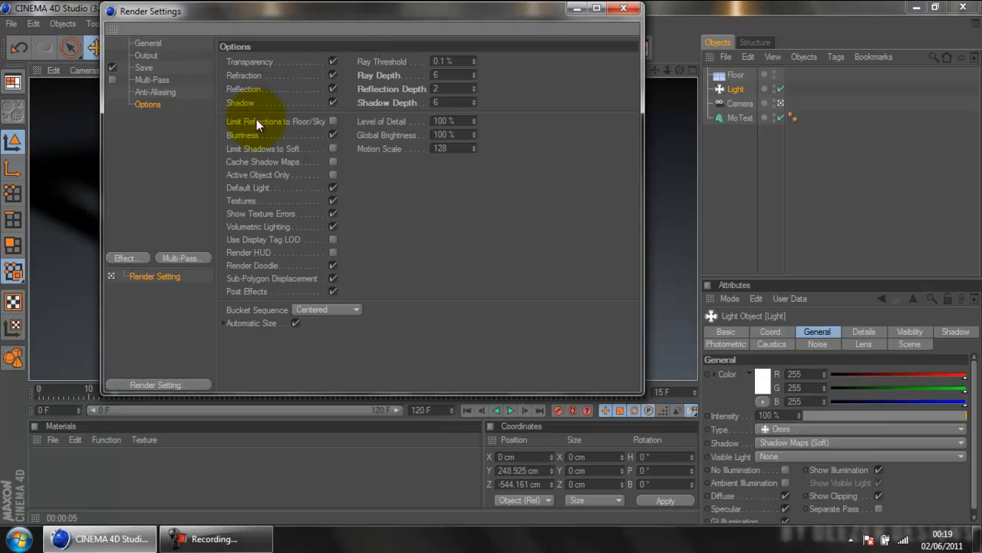
pyautogui.click(141, 46)
pyautogui.click(145, 54)
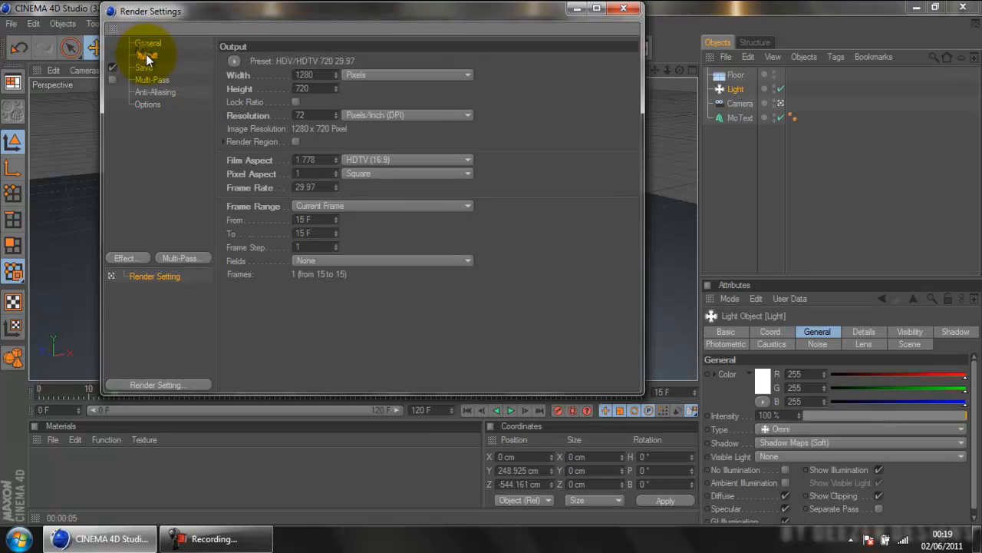
pyautogui.click(147, 67)
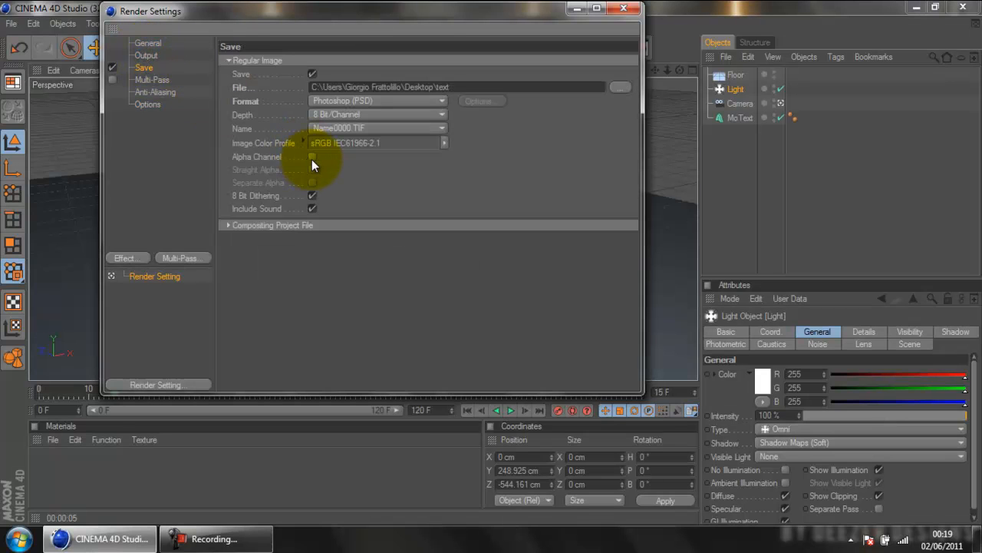
pyautogui.click(312, 157)
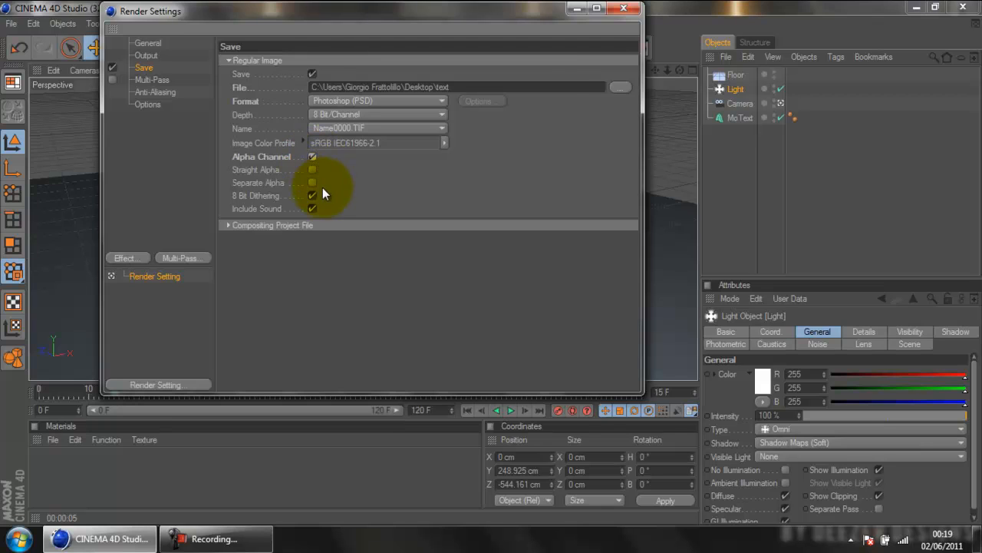
pyautogui.click(421, 113)
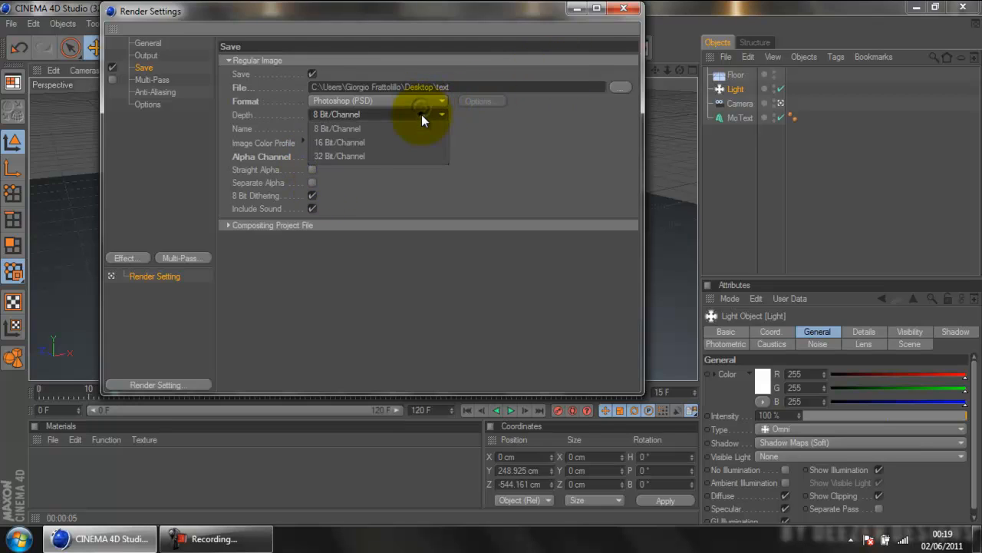
pyautogui.click(421, 115)
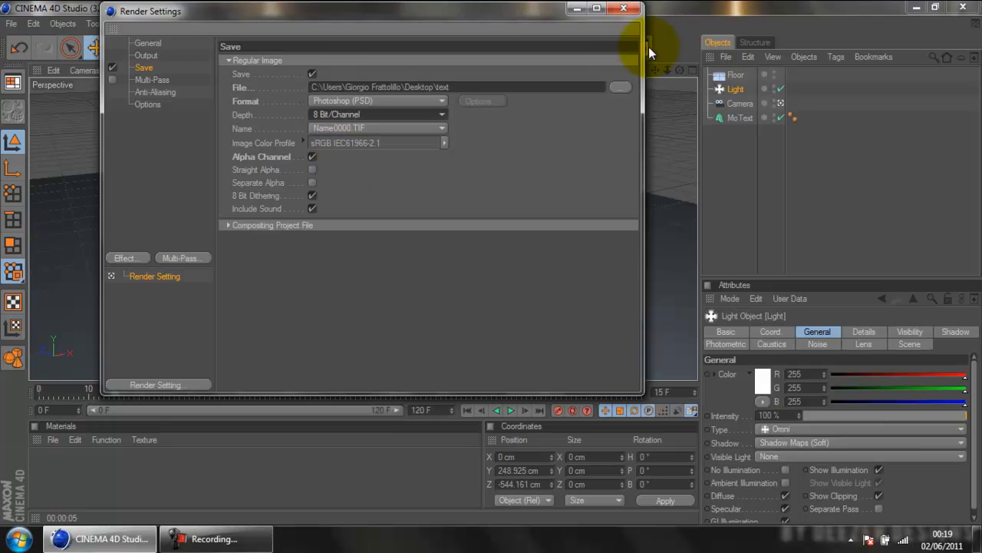
pyautogui.click(624, 9)
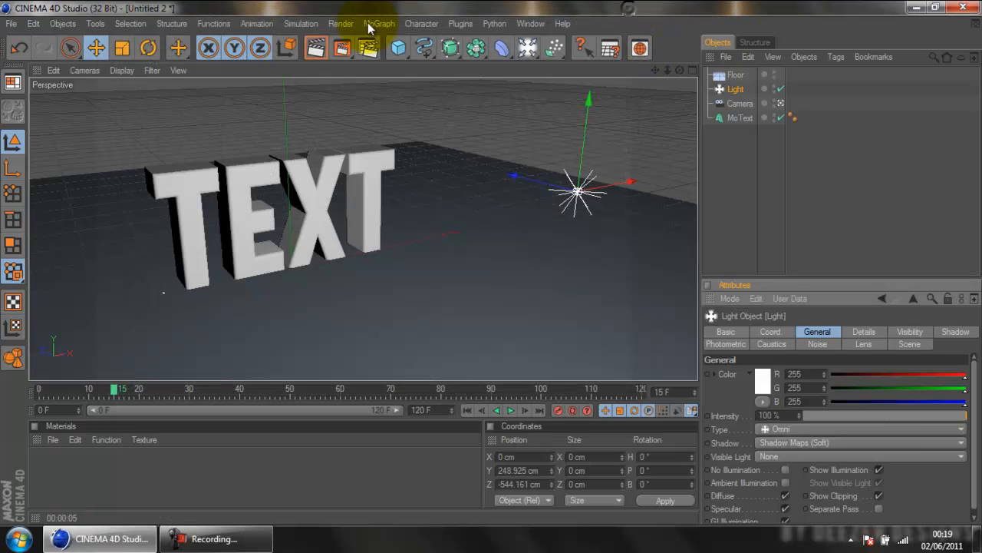
# - Render the active view and the current frame in an enlarged Picture Viewer to check the shadows, stopping the render early
pyautogui.click(315, 47)
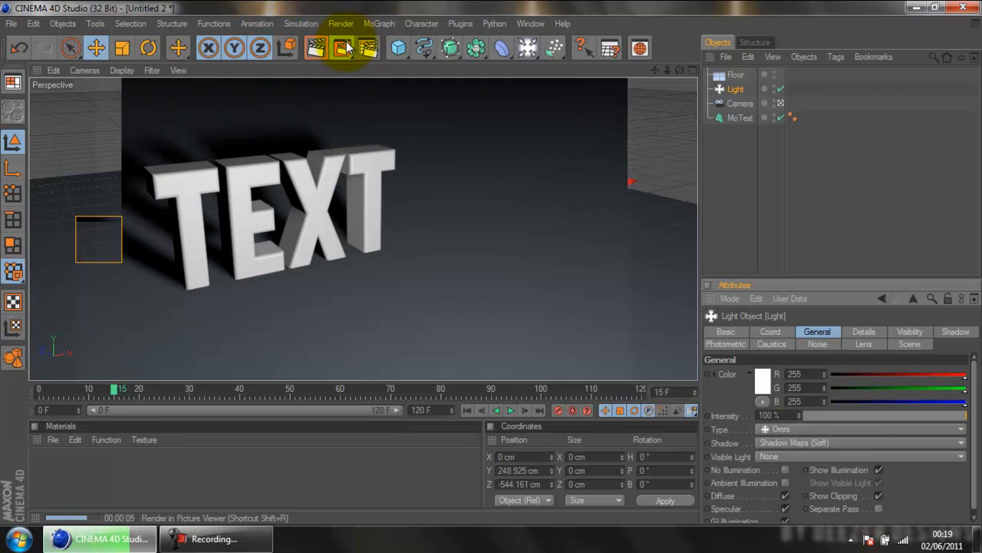
pyautogui.click(346, 48)
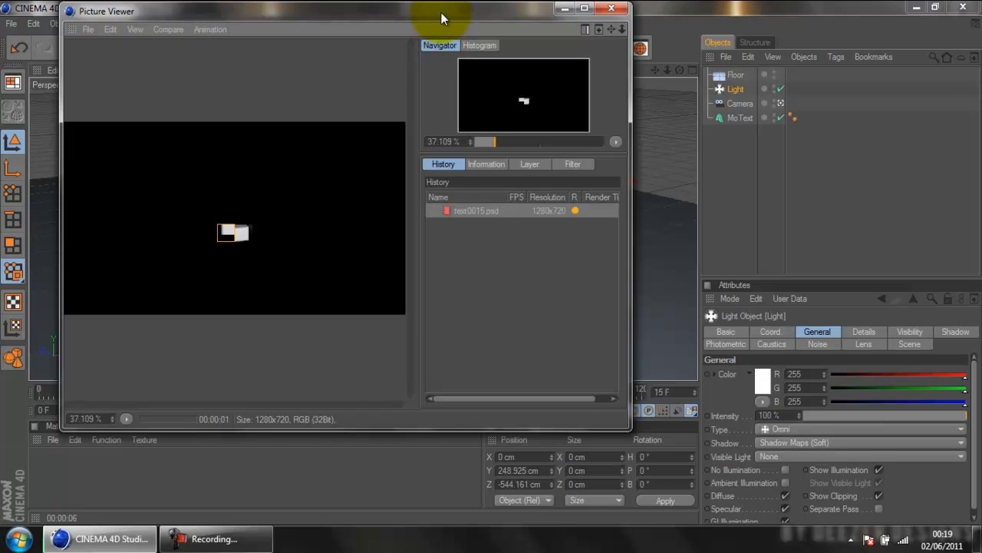
pyautogui.doubleClick(440, 14)
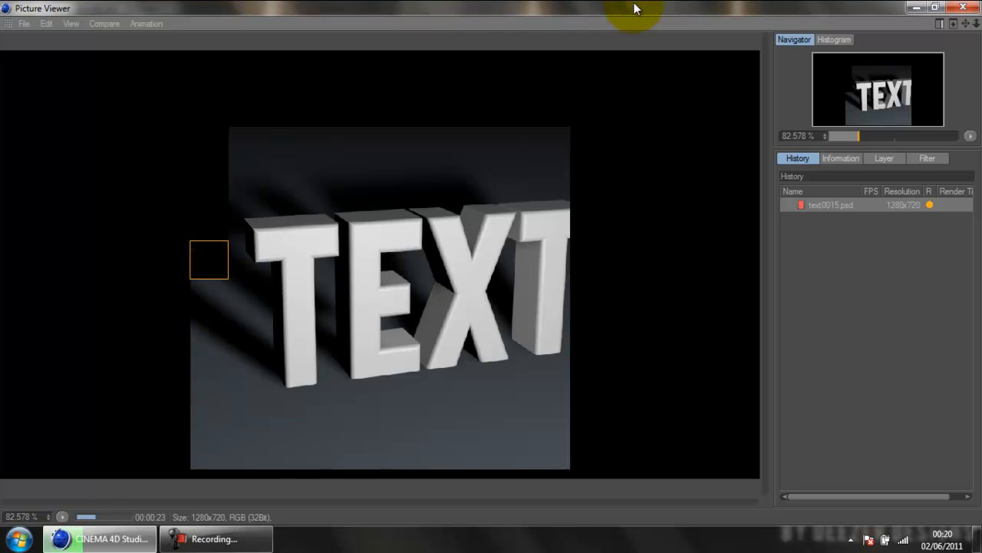
pyautogui.click(960, 8)
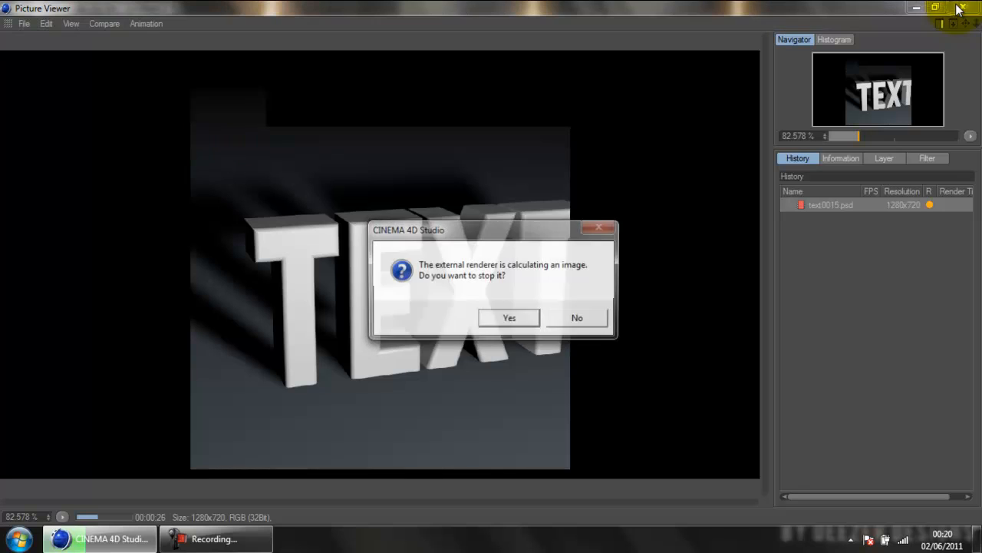
pyautogui.click(508, 321)
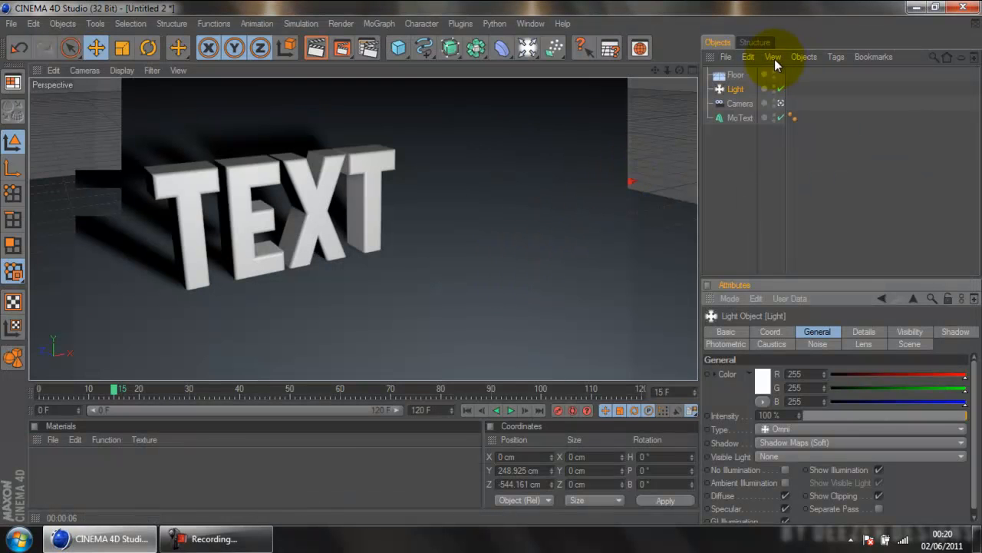
# - Add a Compositing tag to the Floor and disable its Seen by Camera option
pyautogui.click(740, 73)
pyautogui.rightClick(740, 73)
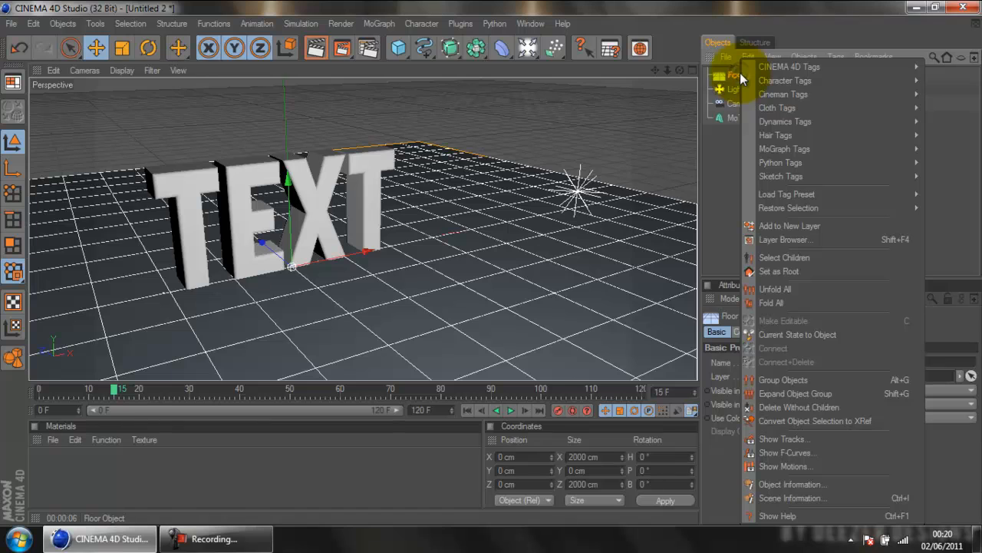
pyautogui.moveTo(763, 66)
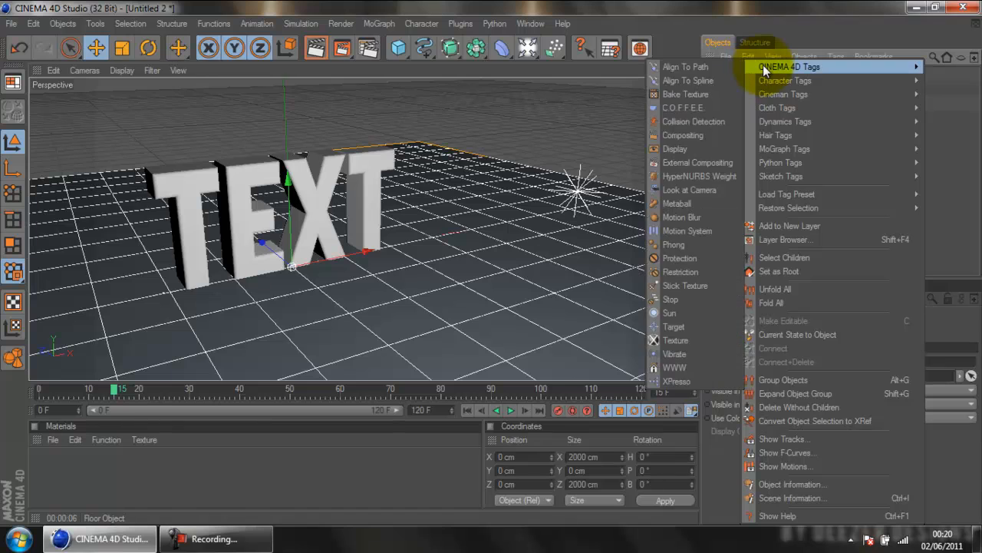
pyautogui.click(696, 137)
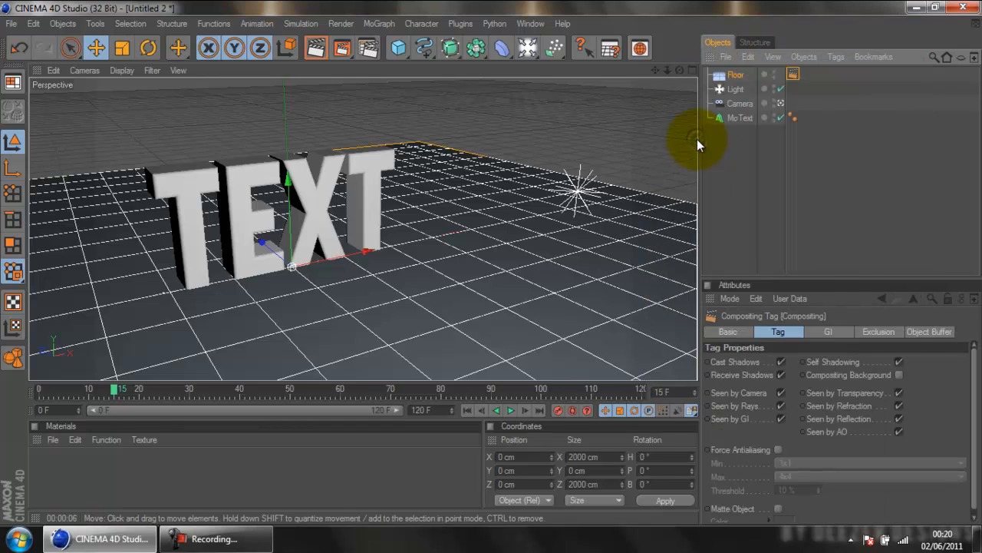
pyautogui.click(783, 396)
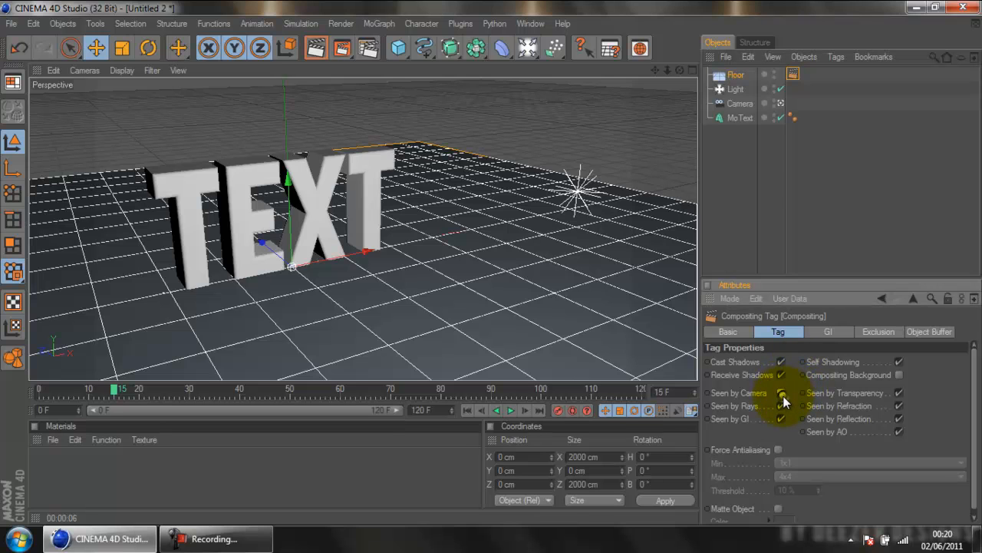
# - Render the current frame in the Picture Viewer with the floor hidden from the camera, and close the viewer
pyautogui.click(341, 50)
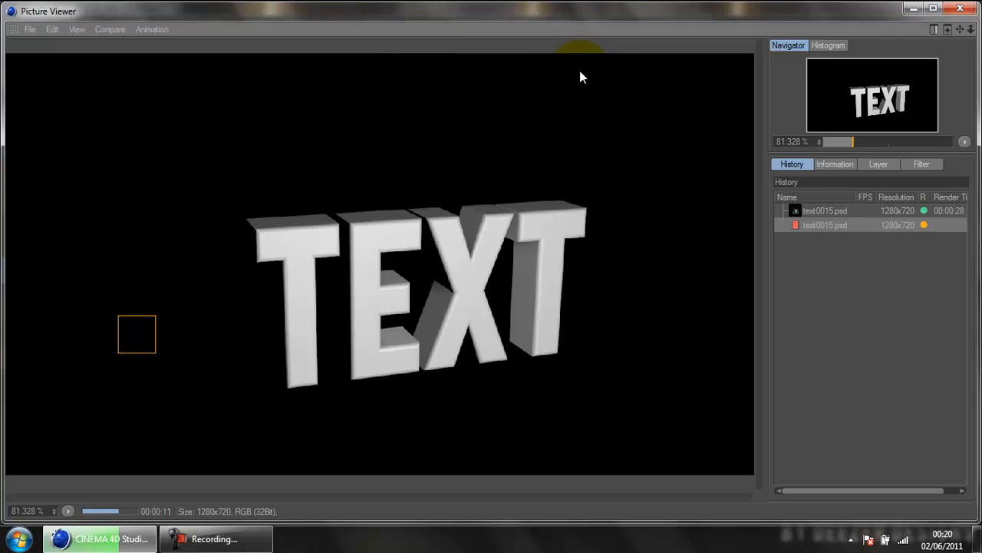
pyautogui.click(963, 9)
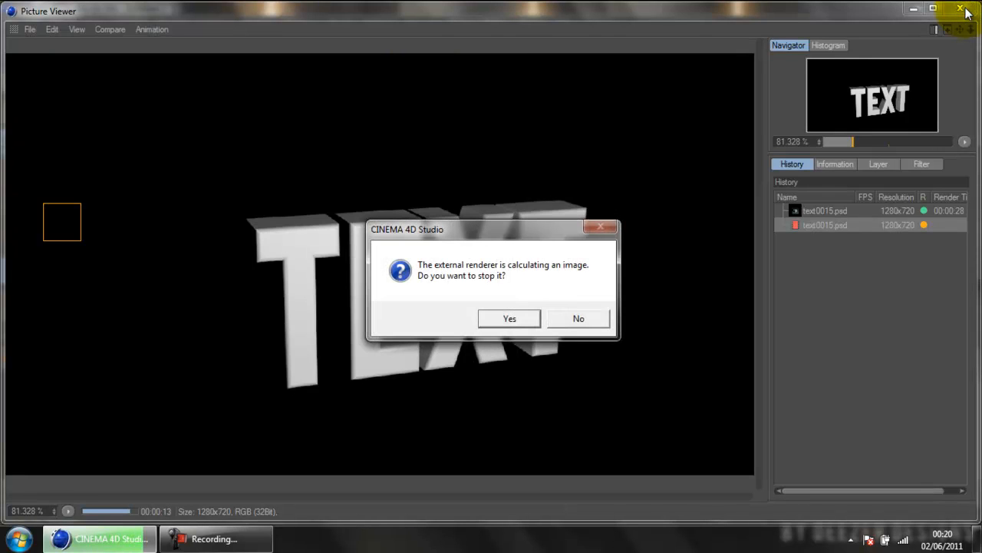
pyautogui.click(553, 317)
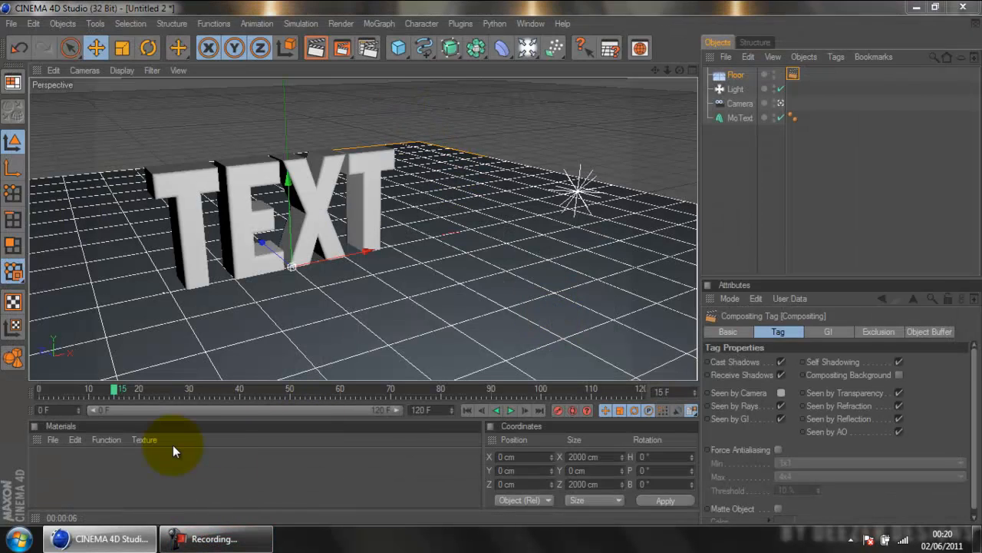
# - Look for the rendered file on the desktop in Windows Explorer by searching for "text", and close the window
pyautogui.press('super+e')
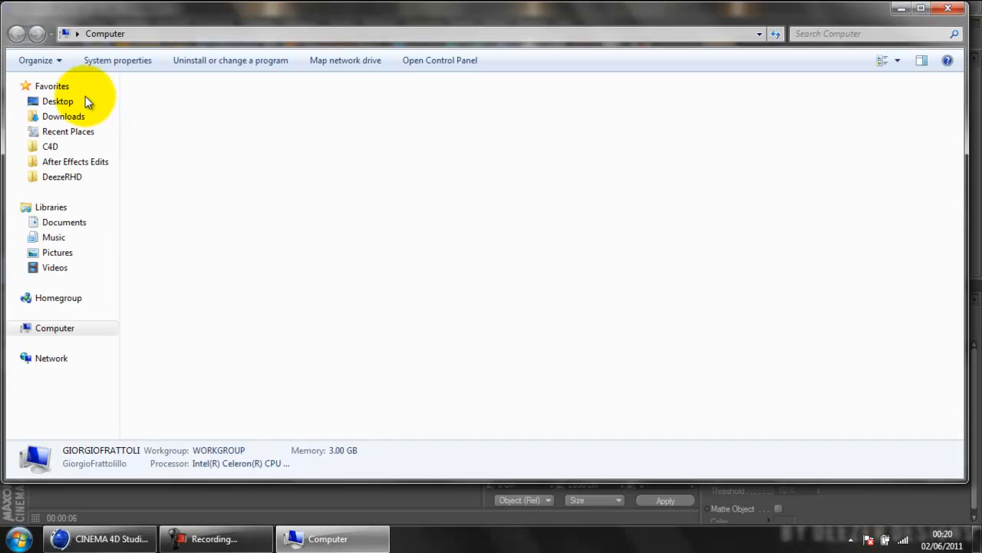
pyautogui.click(79, 101)
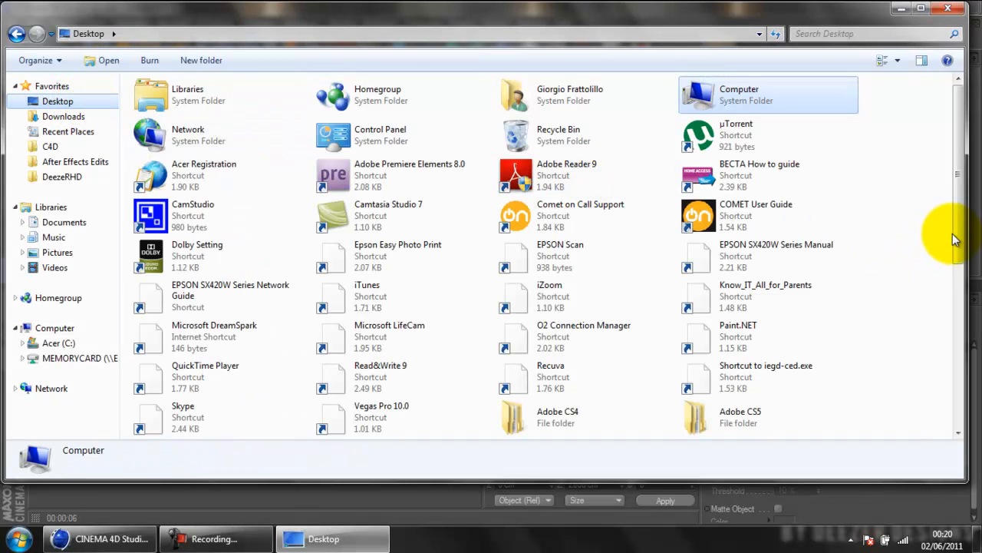
pyautogui.moveTo(956, 230); pyautogui.dragTo(956, 122)
pyautogui.click(816, 33)
pyautogui.write('text')
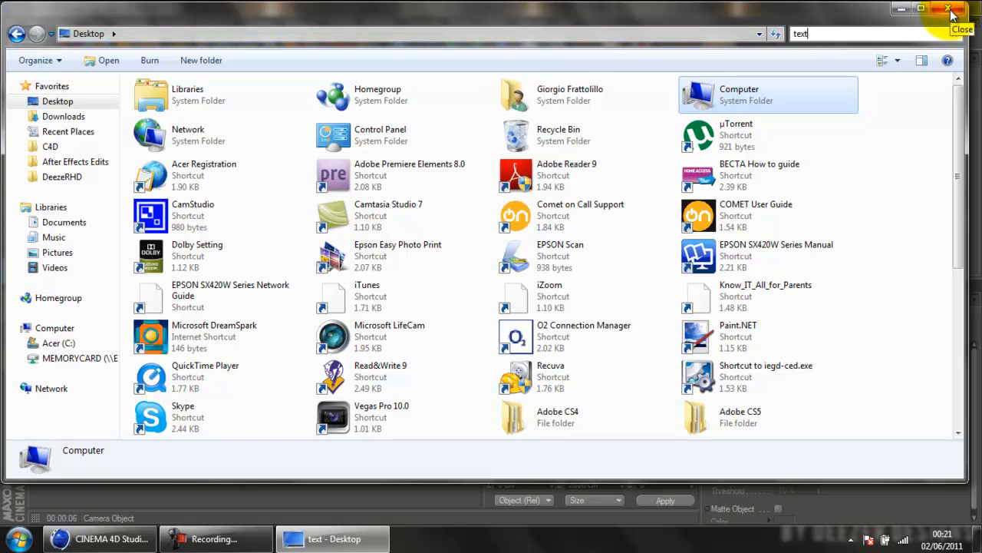
pyautogui.click(951, 14)
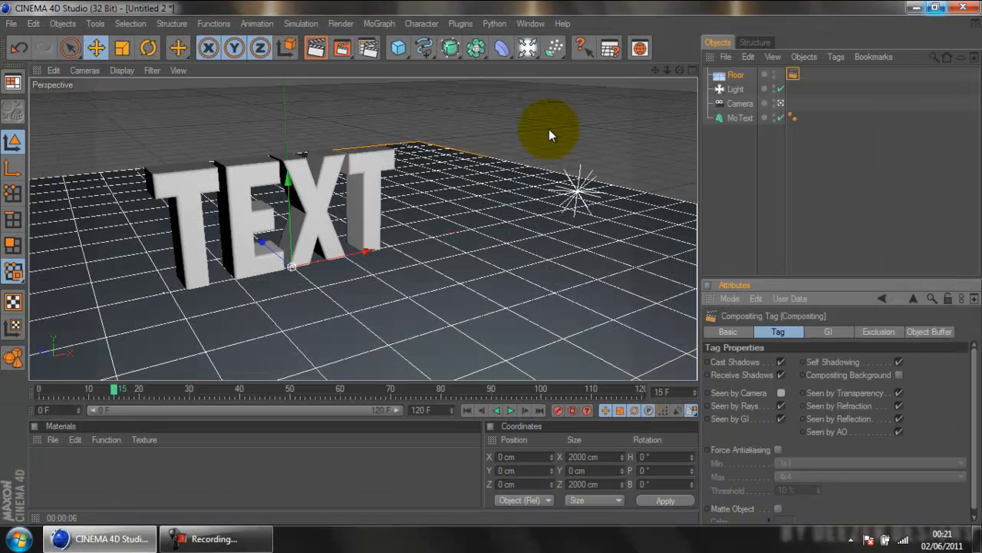
# - Check the render's save settings and start another Picture Viewer render, cancelling instead of overwriting the existing file
pyautogui.click(368, 47)
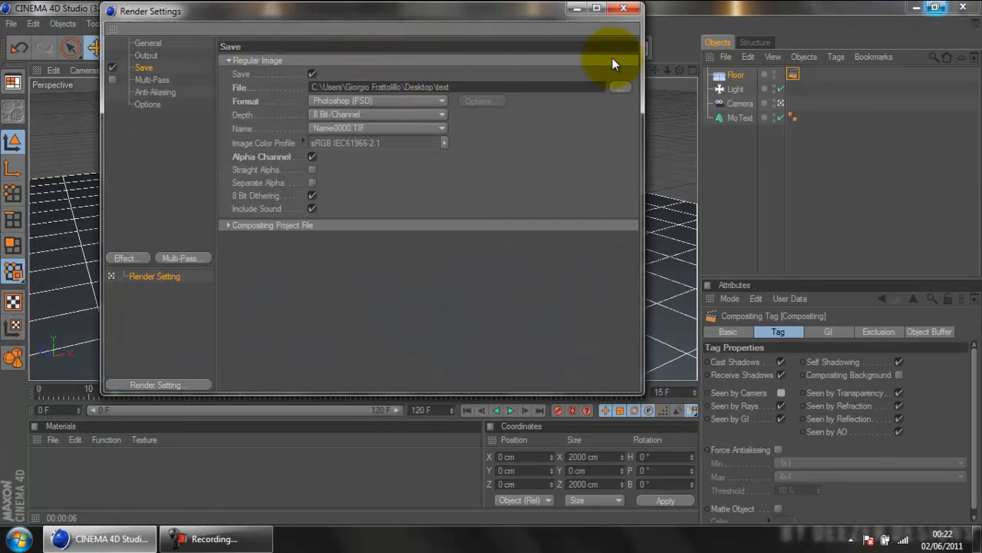
pyautogui.click(623, 9)
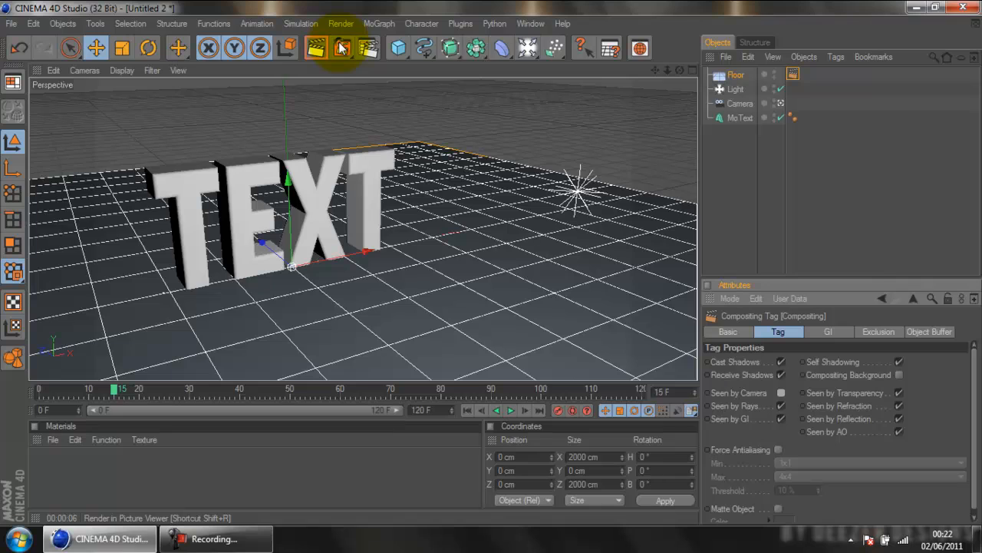
pyautogui.click(342, 48)
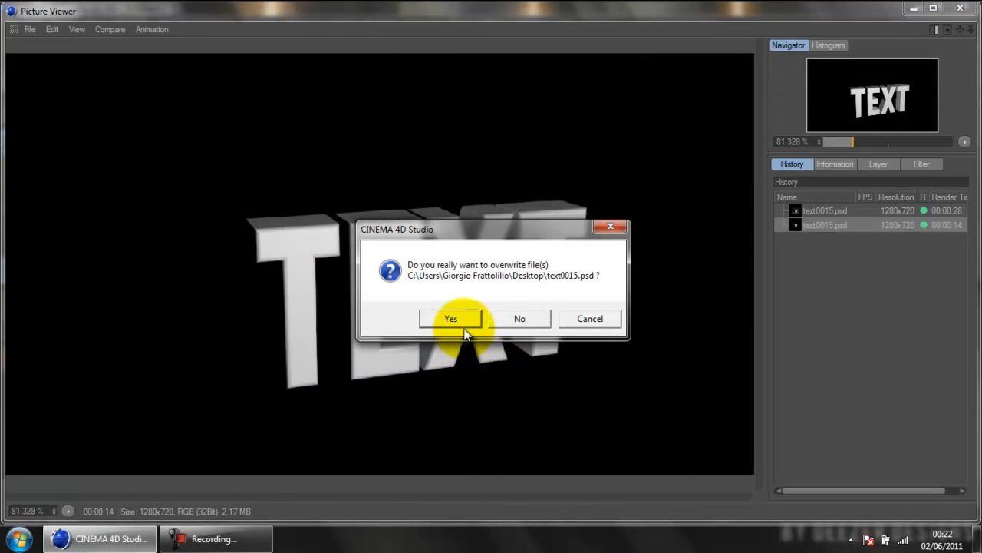
pyautogui.click(585, 320)
pyautogui.click(955, 10)
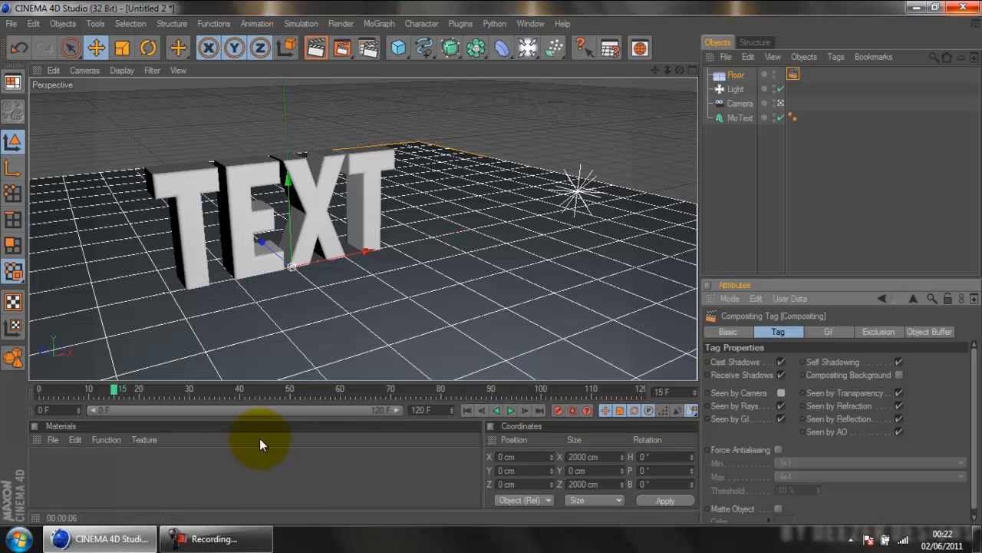
pyautogui.click(215, 538)
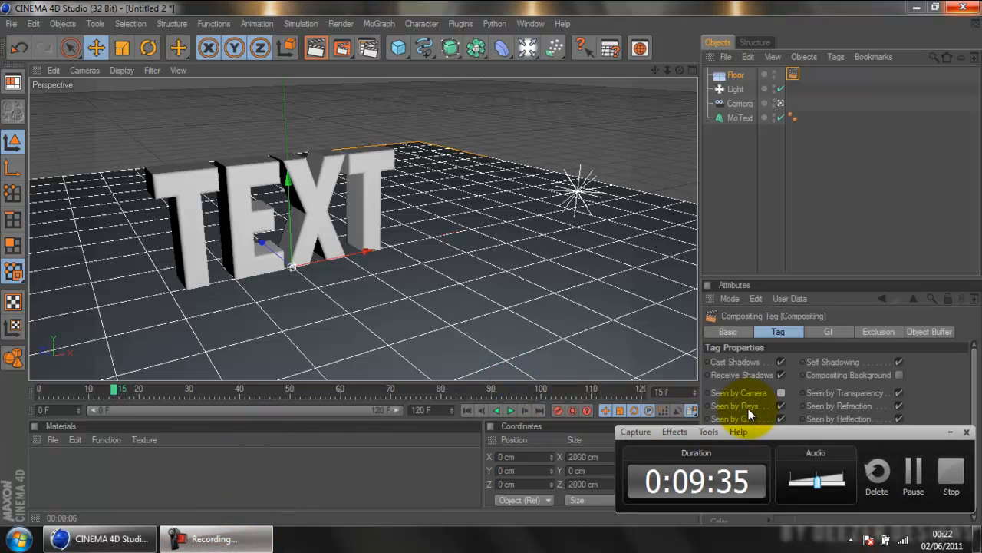
pyautogui.click(903, 469)
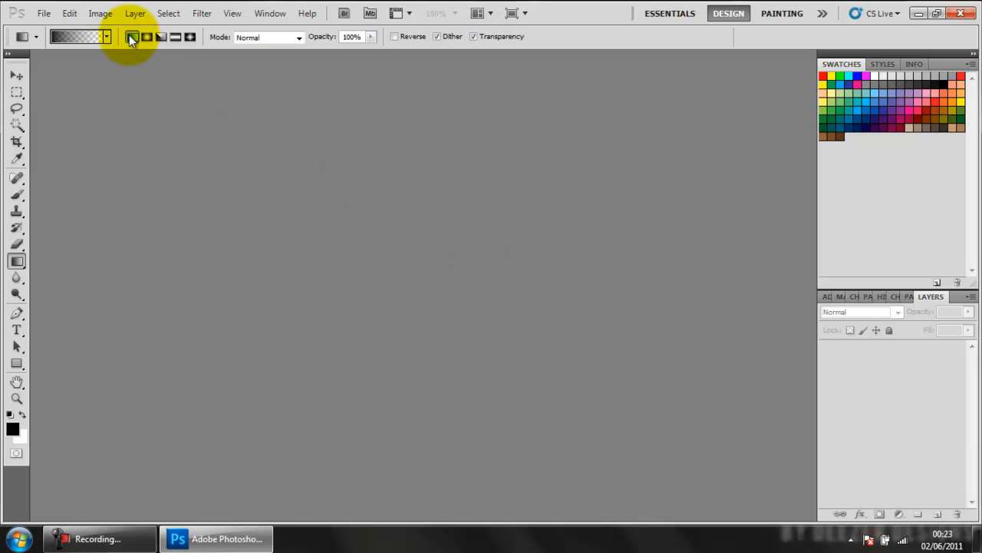
# - Switch to Photoshop and open the rendered text0015 image from the desktop
pyautogui.click(44, 14)
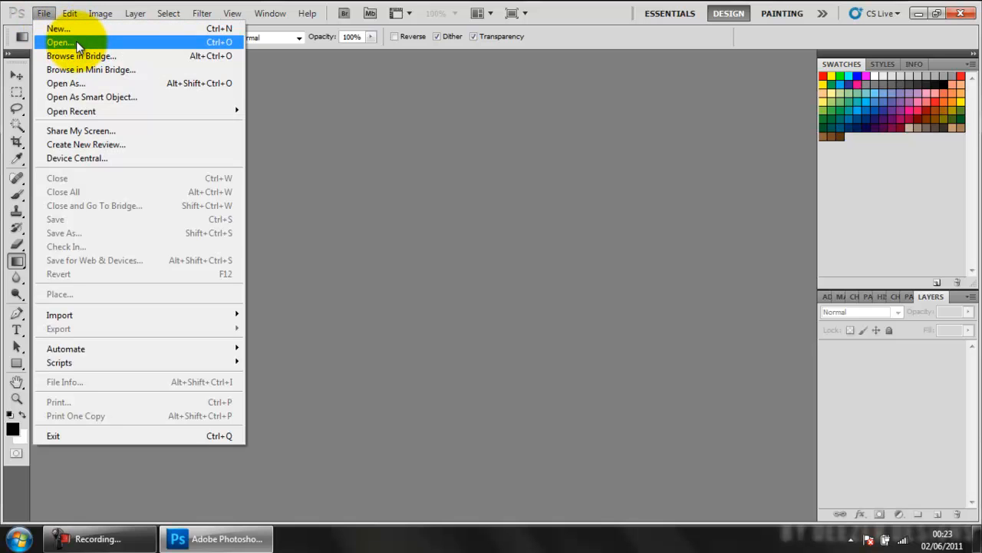
pyautogui.click(76, 42)
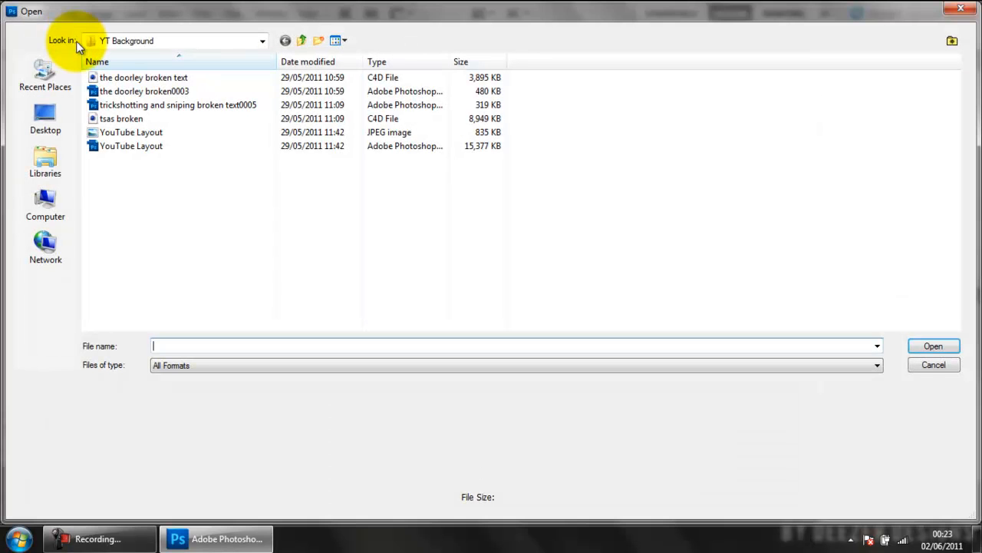
pyautogui.click(55, 127)
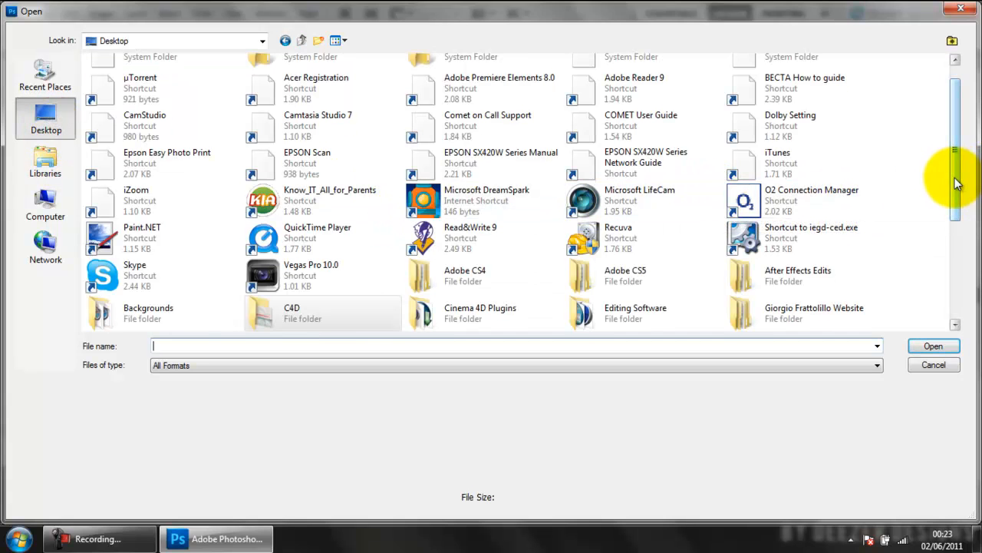
pyautogui.moveTo(955, 184); pyautogui.dragTo(957, 292)
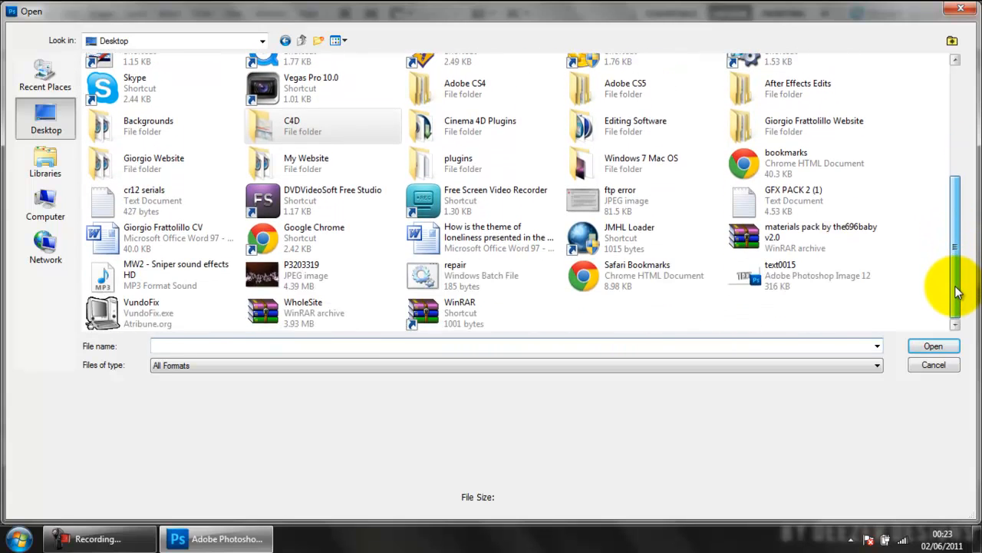
pyautogui.click(825, 281)
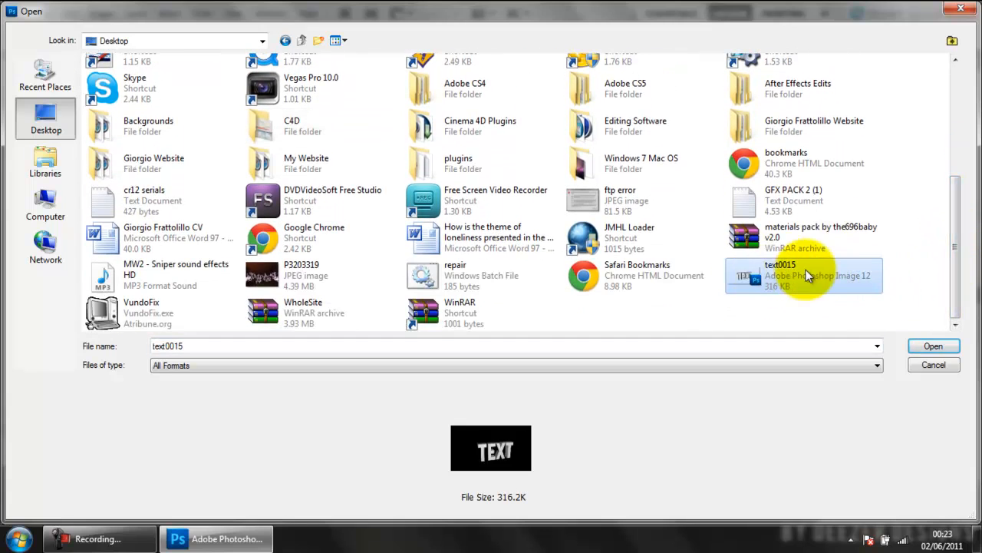
pyautogui.click(932, 346)
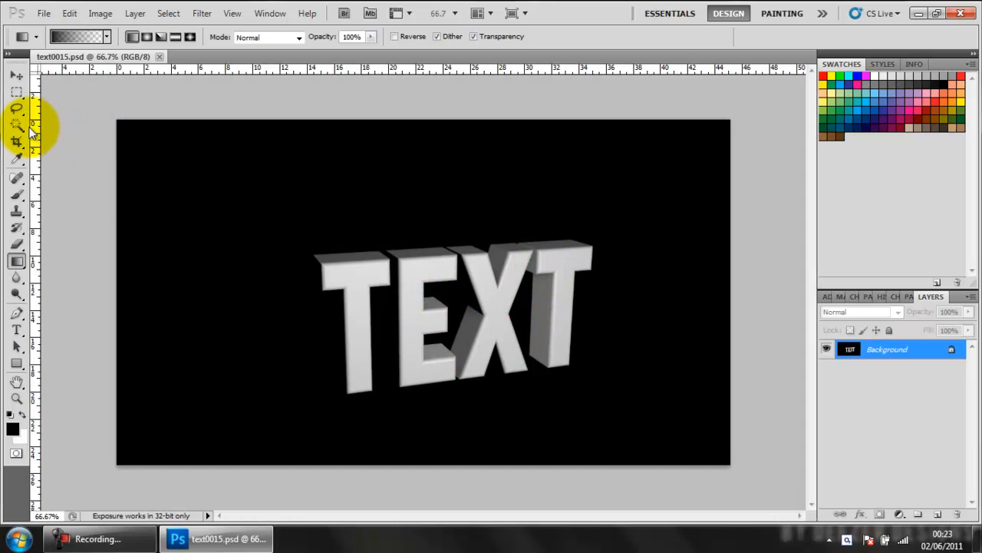
# - Select the black background around the text with the Magic Wand, and clear the selection
pyautogui.click(17, 123)
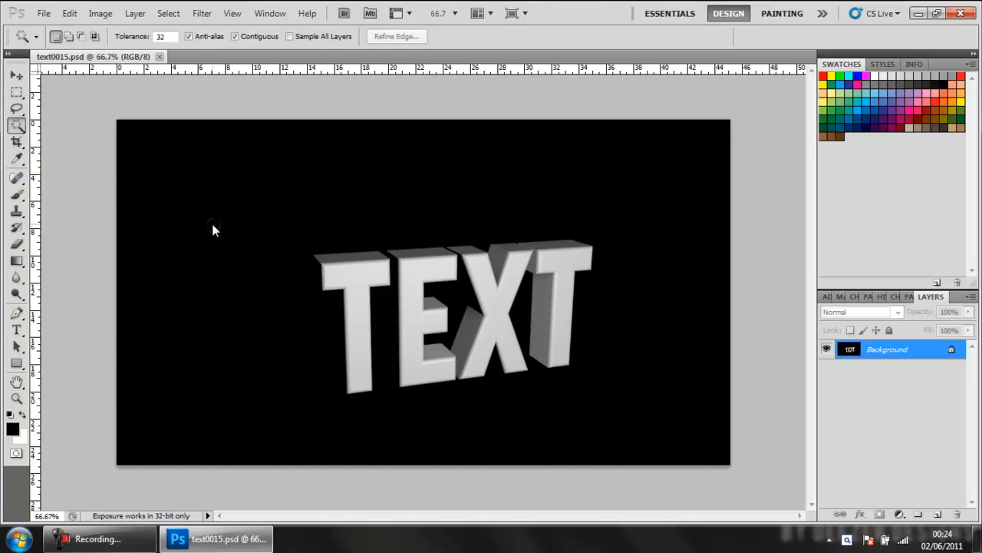
pyautogui.click(241, 211)
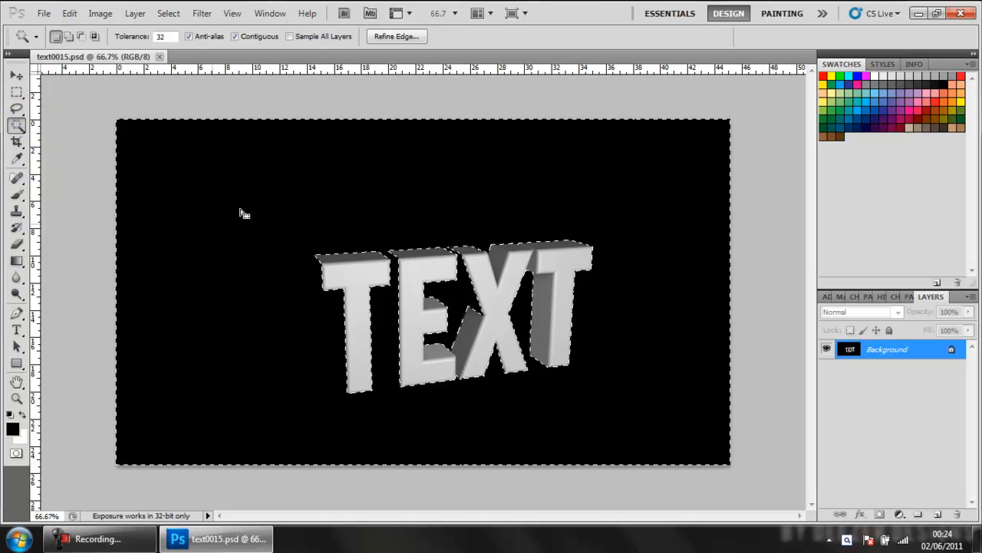
pyautogui.click(17, 75)
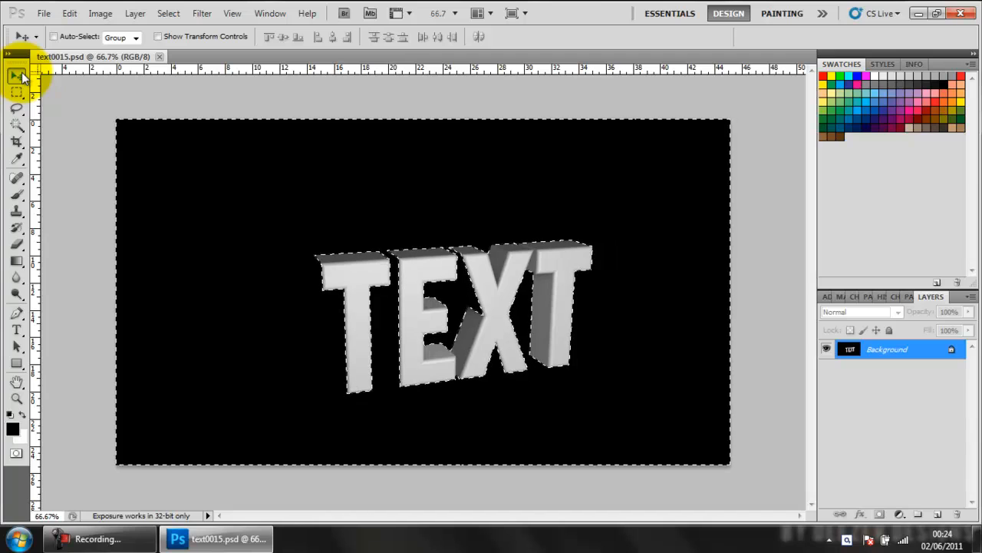
pyautogui.hotkey('ctrl', 'd')
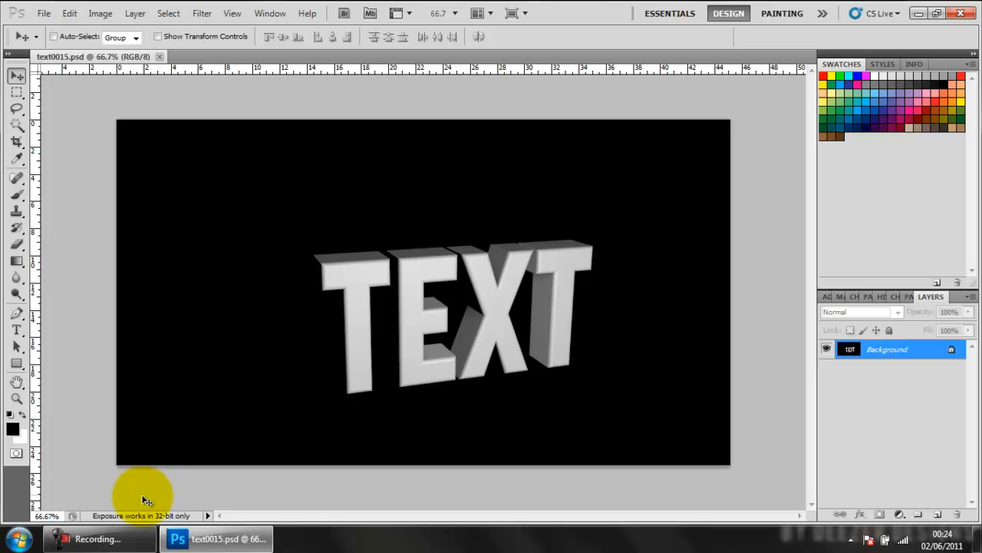
pyautogui.click(142, 547)
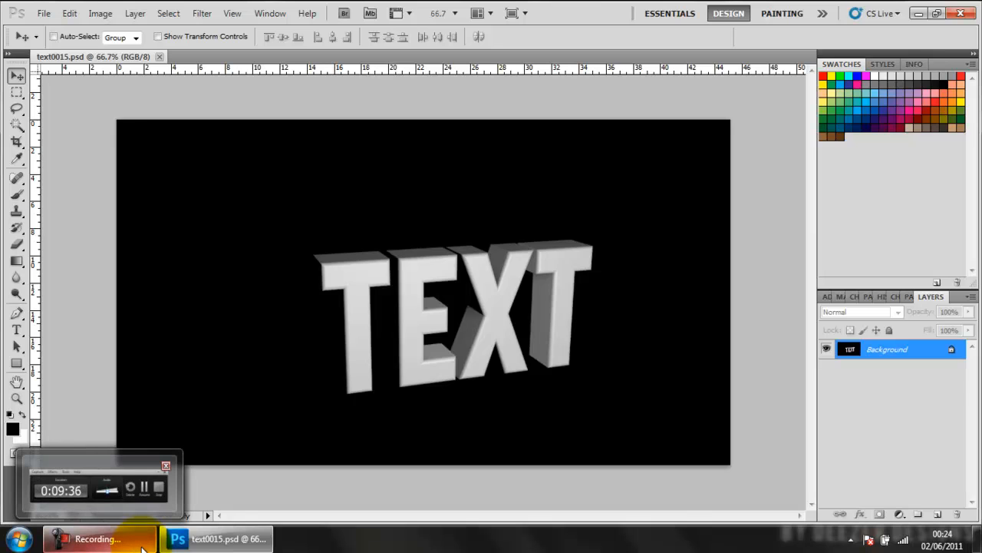